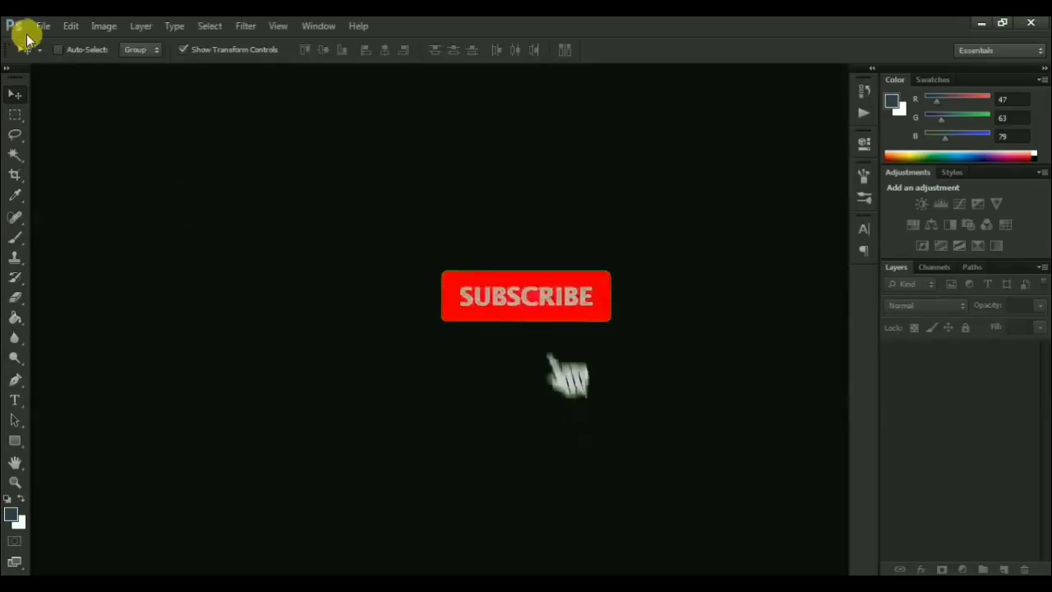
Step: Create a new blank portrait document with the default settings
click(43, 25)
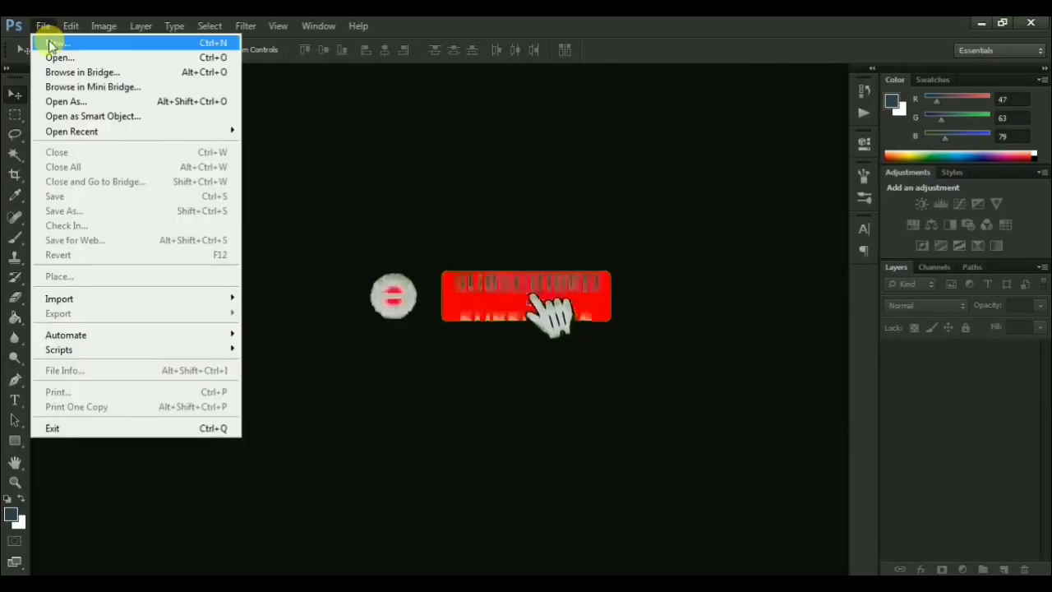
click(50, 43)
key(Return)
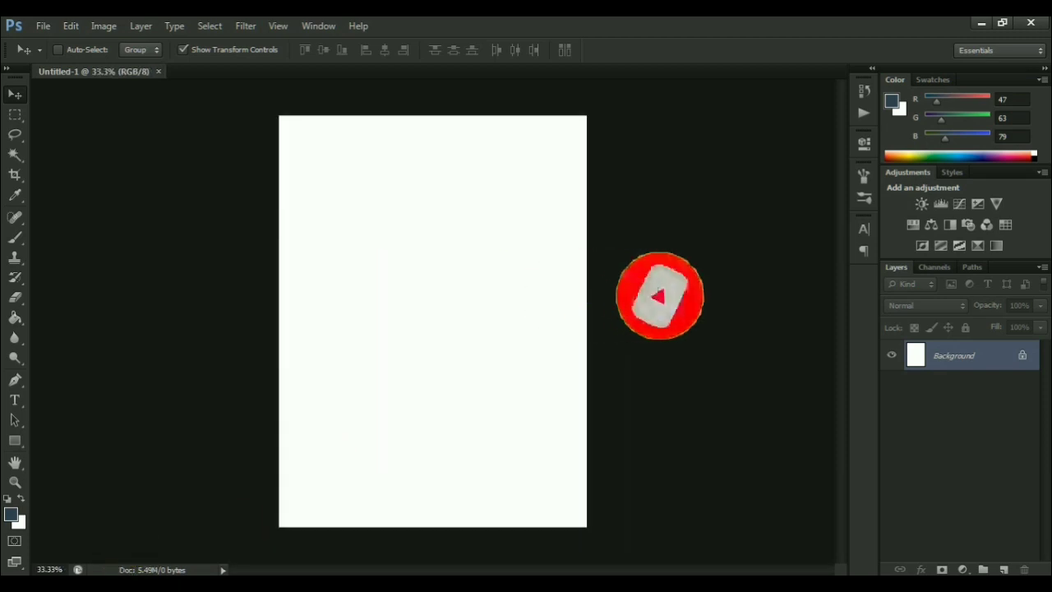
Step: Place the cloud texture JPEG on the canvas, scaled to fill it edge to edge
click(235, 535)
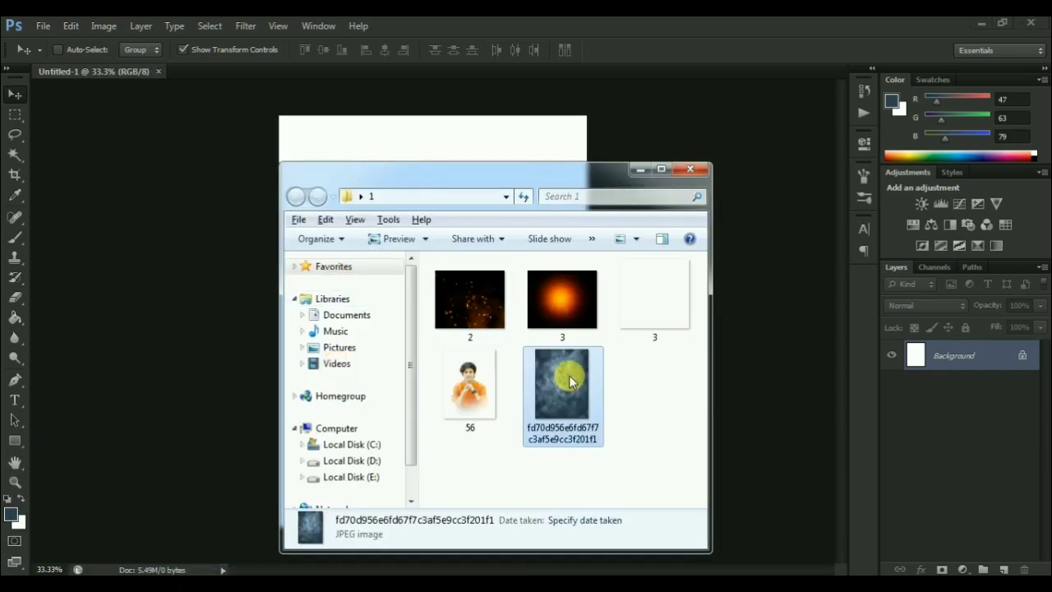
click(201, 323)
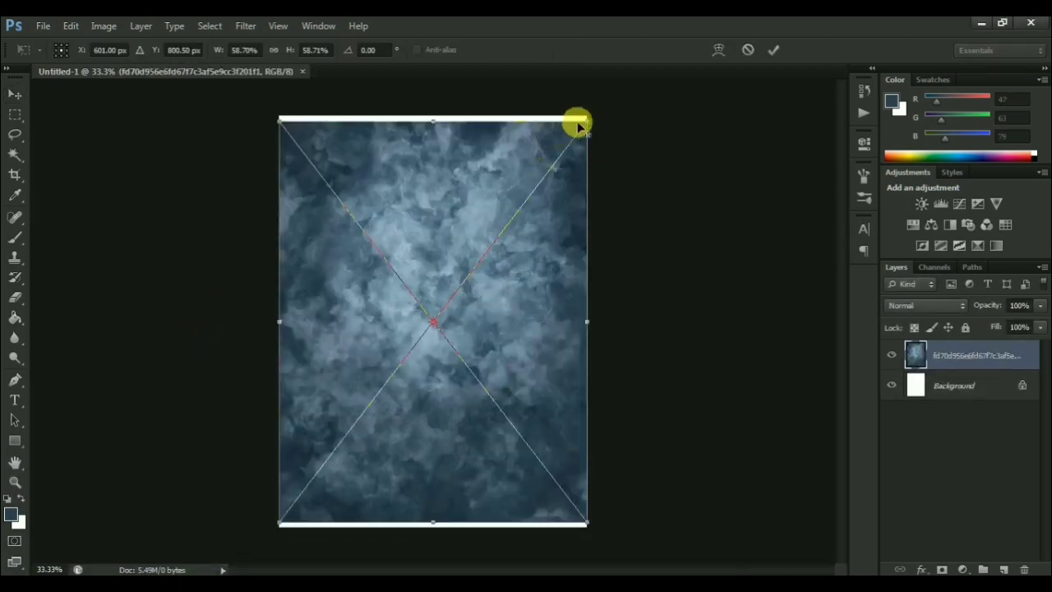
drag(578, 126, 584, 100)
key(Return)
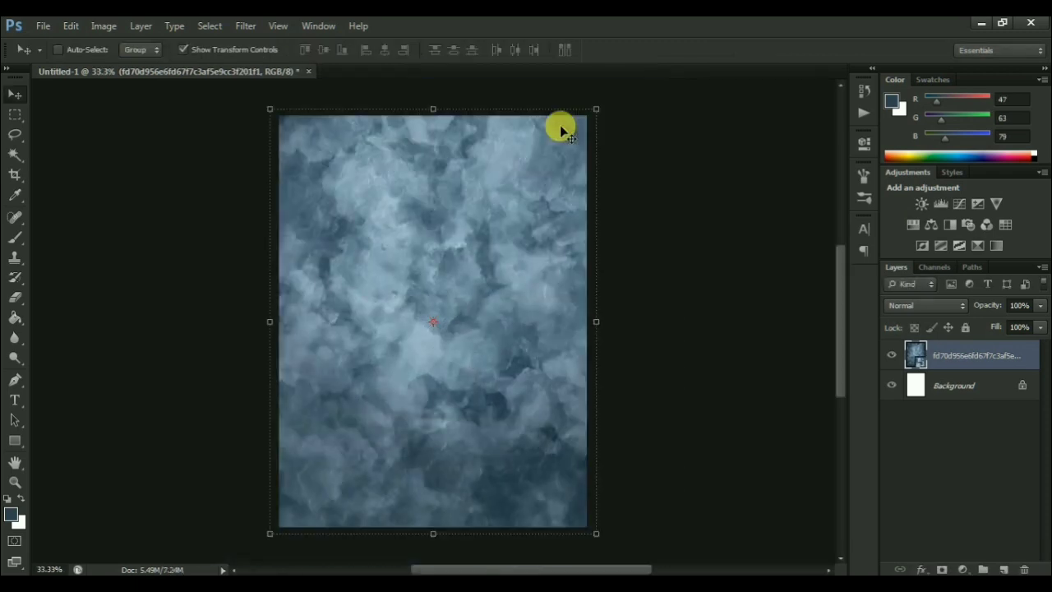
Step: Apply a Gaussian Blur smart filter to the cloud texture
click(245, 26)
mouse_move(255, 181)
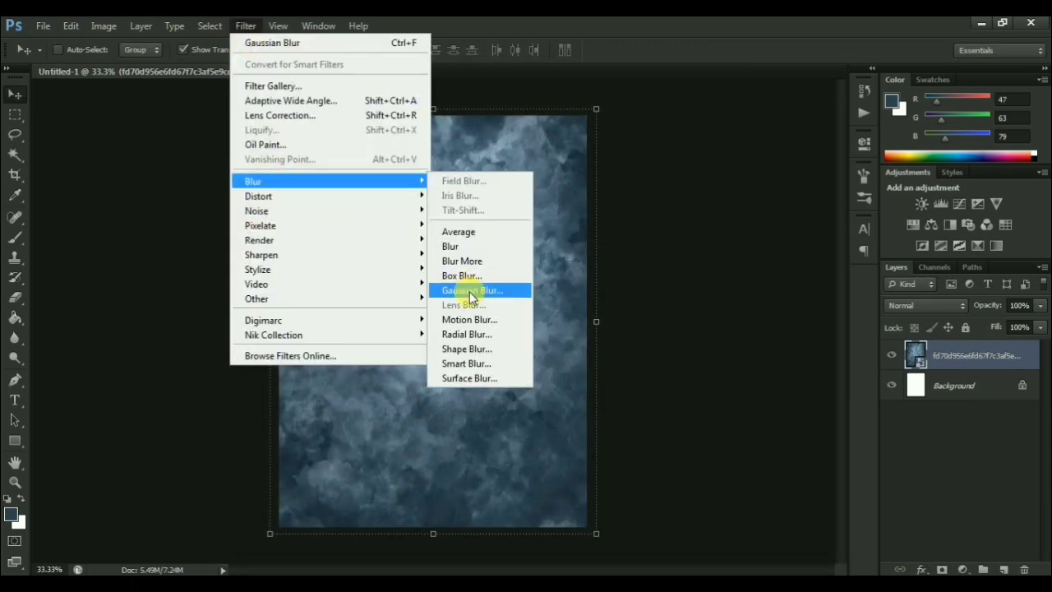
click(470, 289)
key(Return)
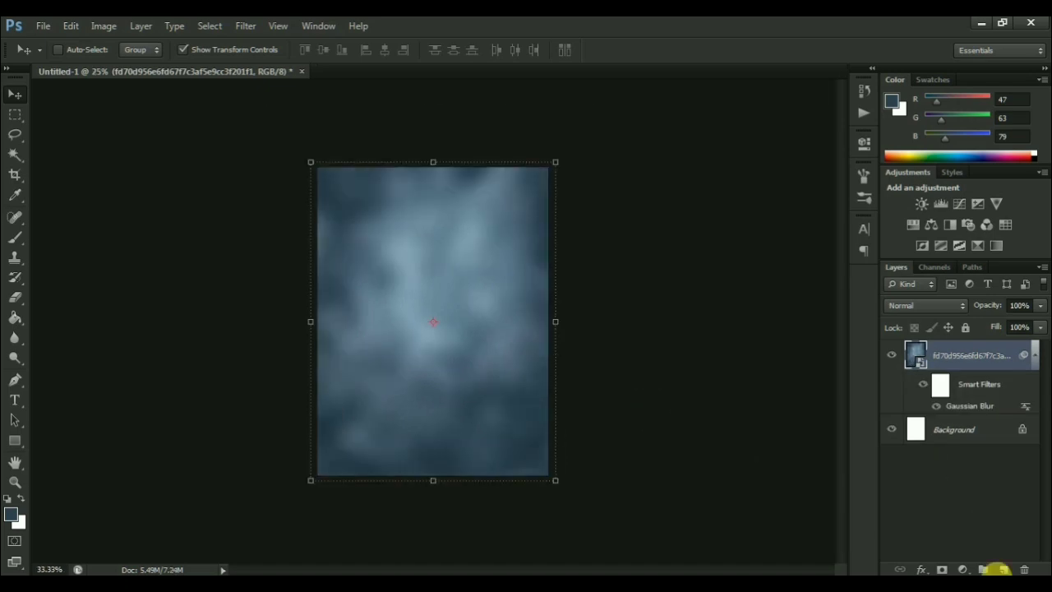
Step: On new Layer 1, darken the right and lower-left edges with a large soft brush
click(1004, 569)
click(16, 237)
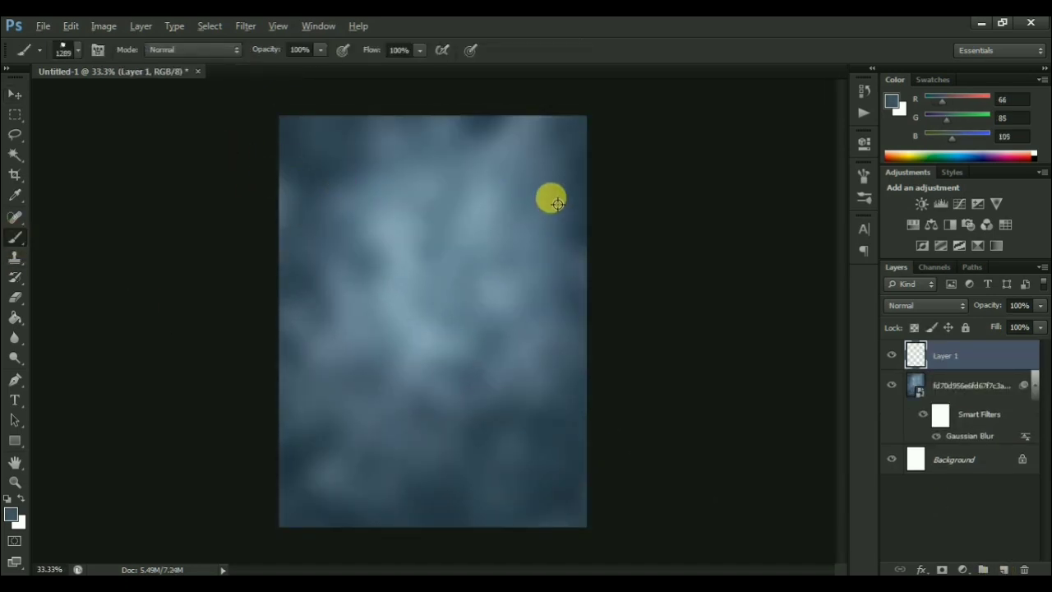
mouse_move(622, 137)
mouse_down()
mouse_move(631, 305)
mouse_move(596, 463)
mouse_up()
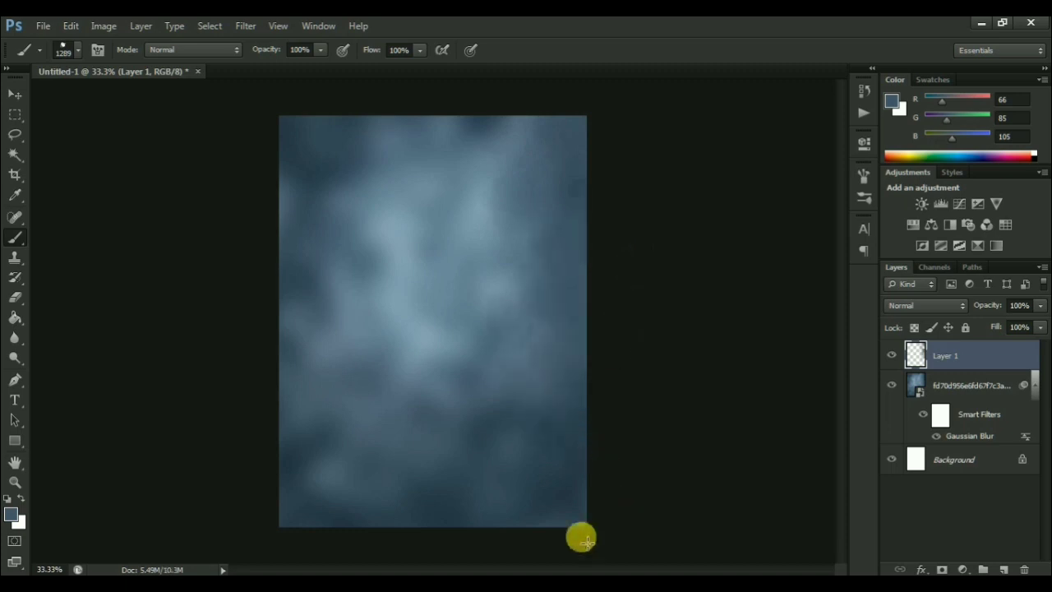
key(ctrl+minus)
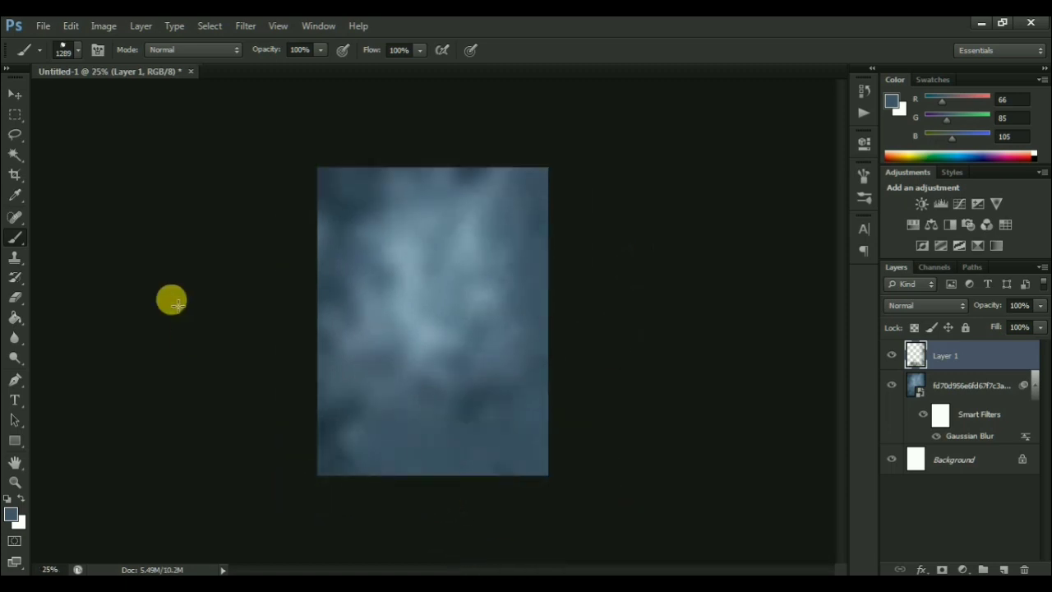
drag(175, 304, 249, 278)
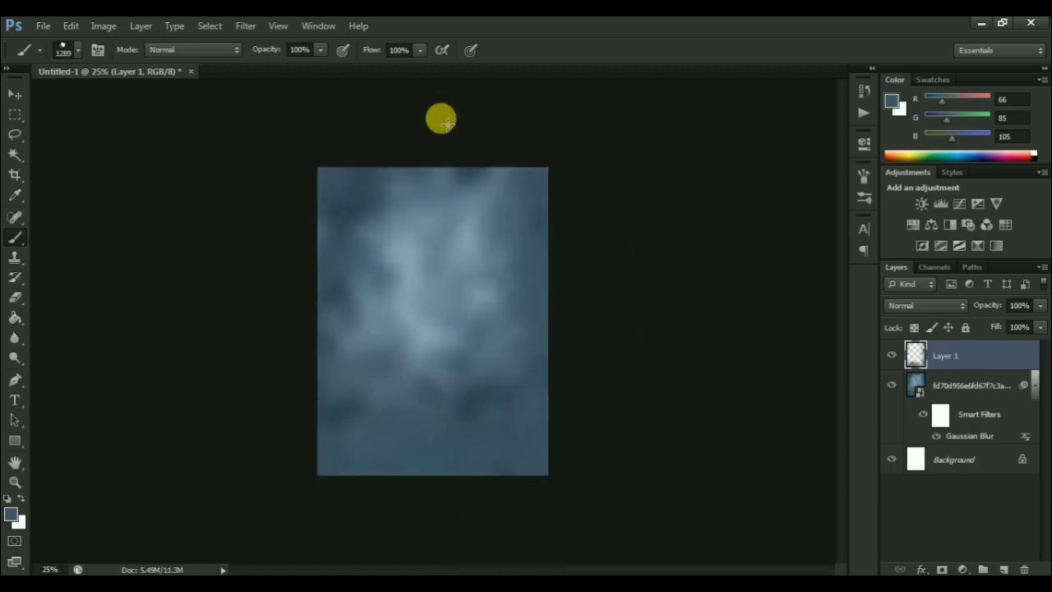
key(ctrl+plus)
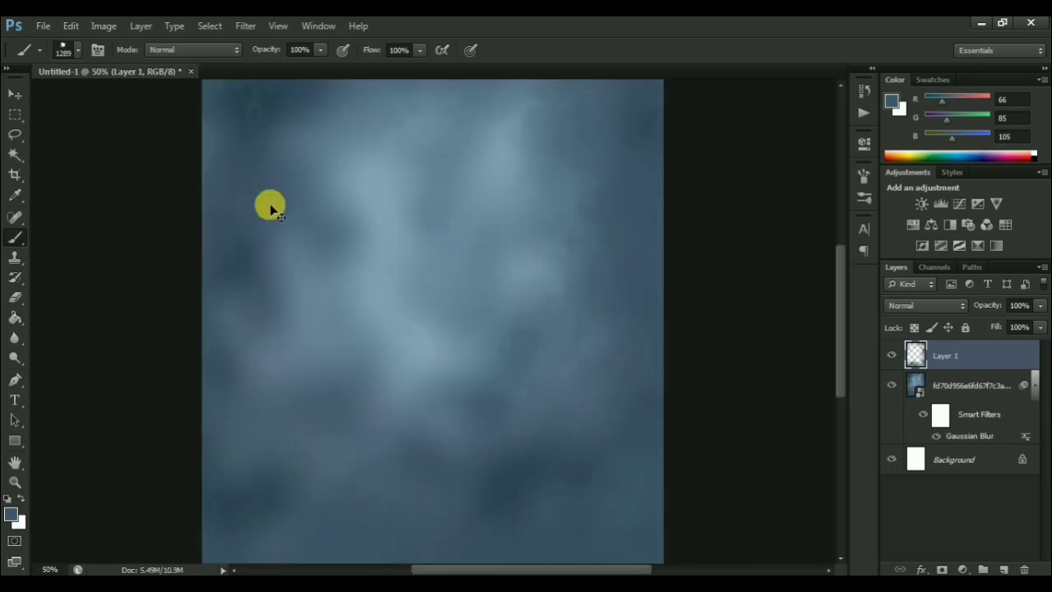
click(17, 96)
key(ctrl+minus)
Step: Add an empty layer and place portrait photo 56 onto the poster
click(1012, 569)
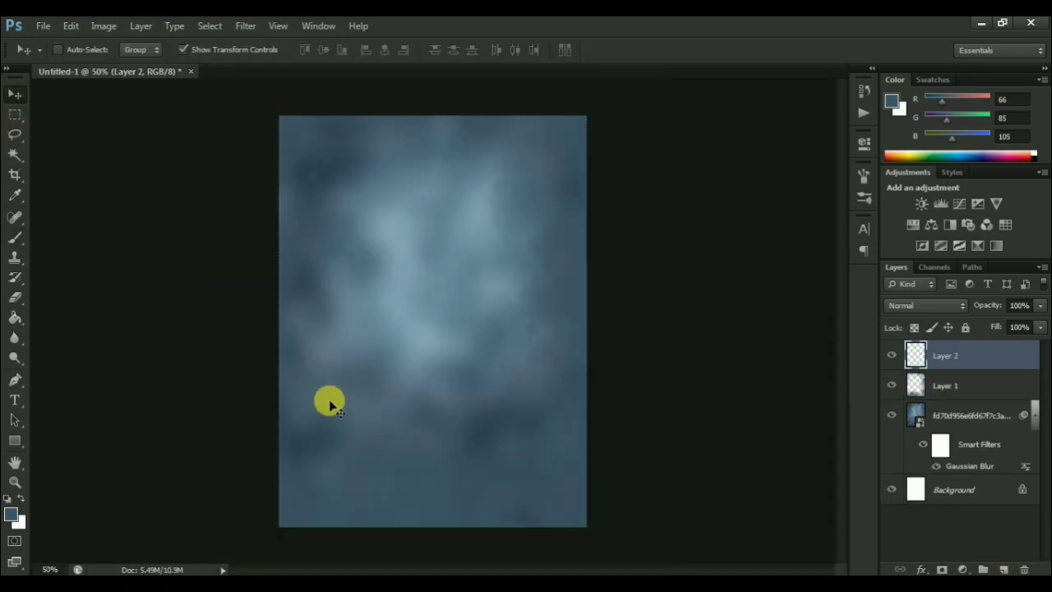
key(ctrl+plus)
click(265, 526)
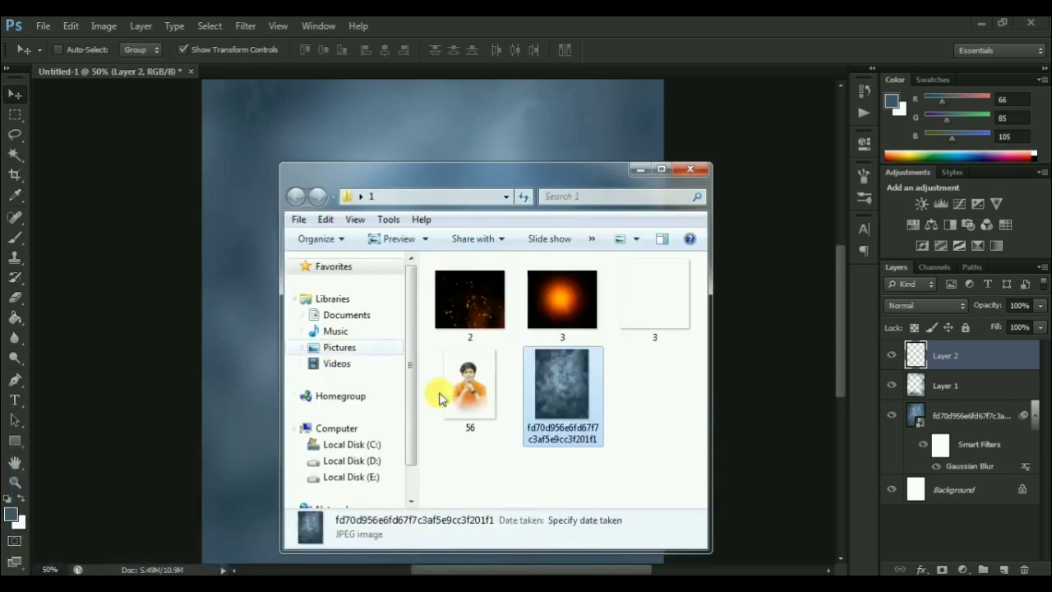
drag(464, 387, 255, 371)
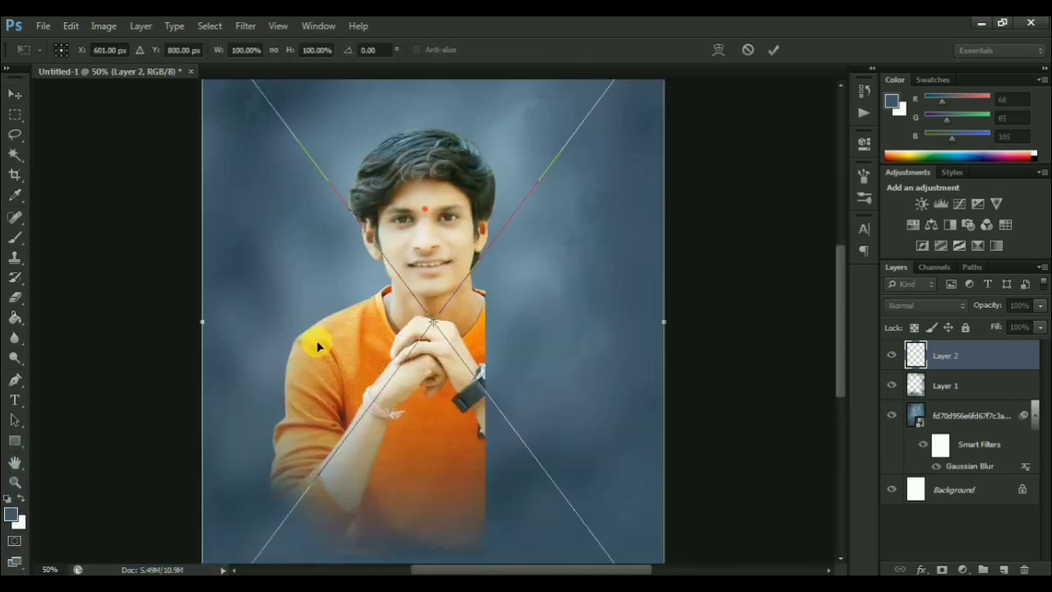
key(ctrl+minus)
key(ctrl+minus)
key(ctrl+plus)
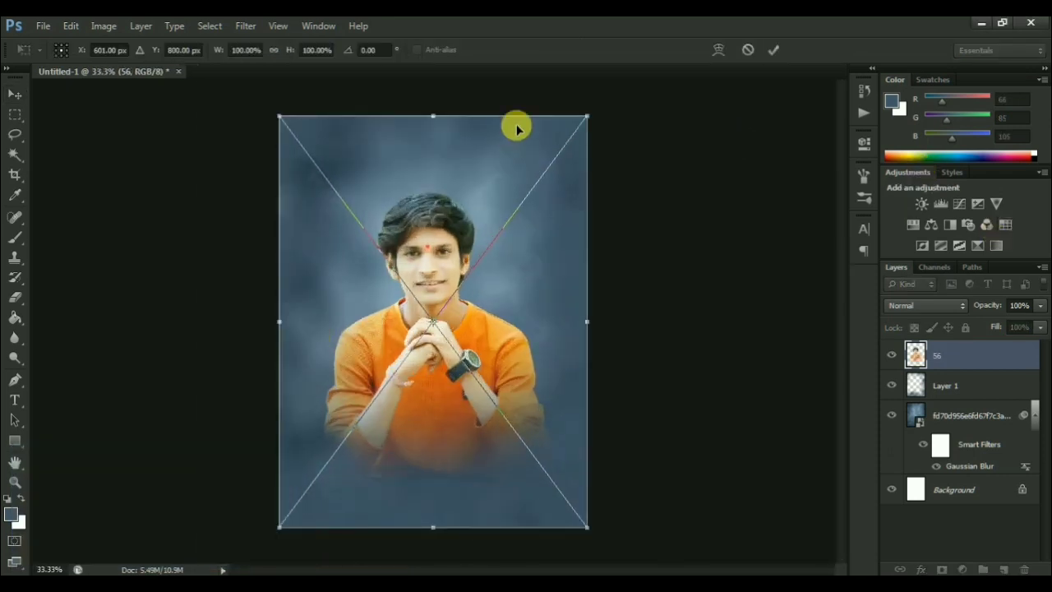
Step: Scale the portrait to about 73%, move it lower, and send it below Layer 1
drag(583, 114, 552, 161)
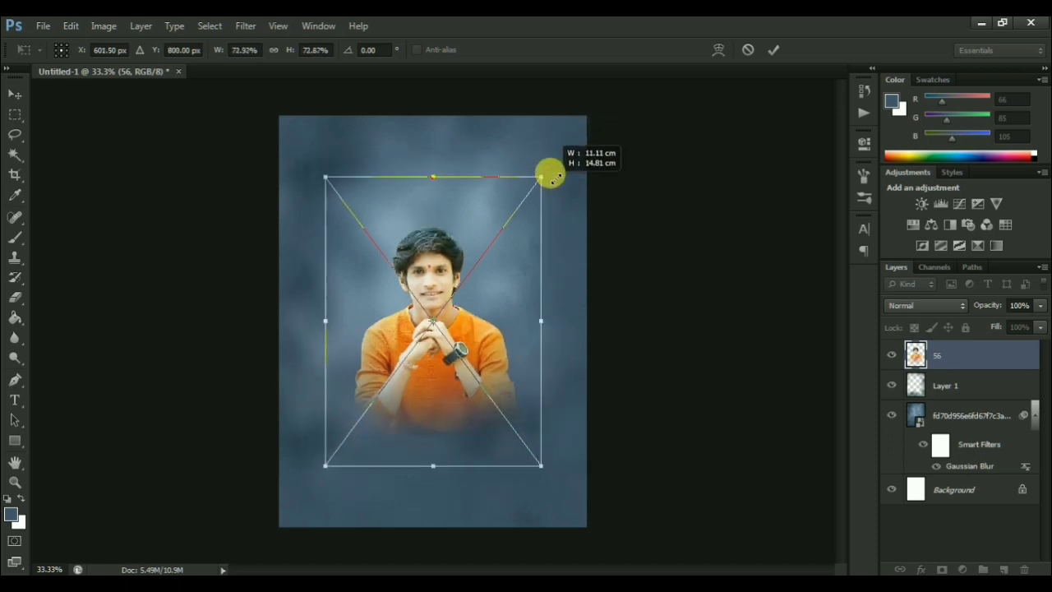
drag(462, 326, 462, 359)
key(Return)
key(ctrl+bracketleft)
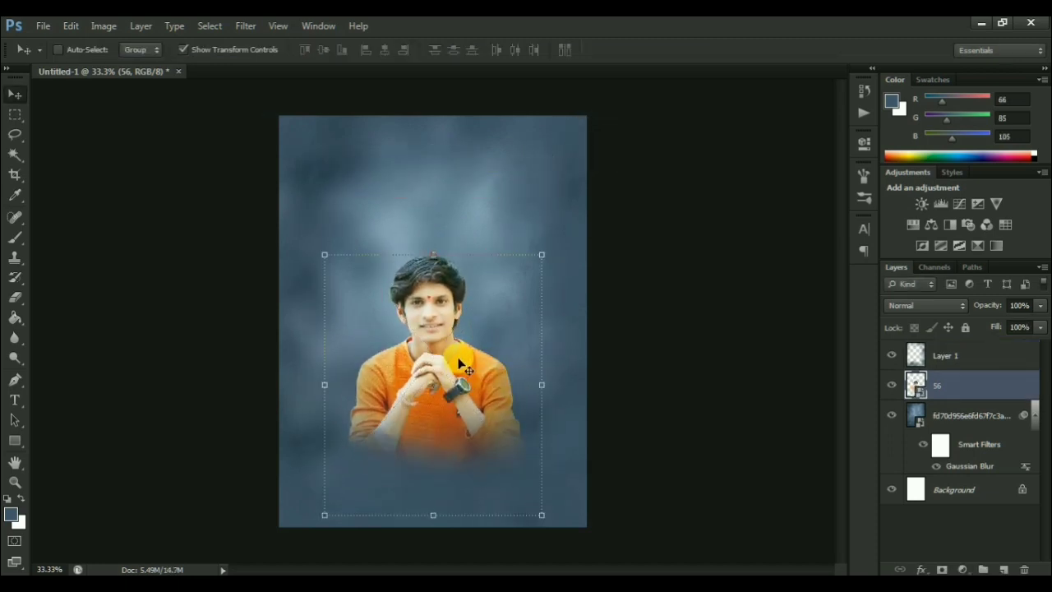
key(ctrl+plus)
key(ctrl+minus)
click(103, 26)
mouse_move(126, 65)
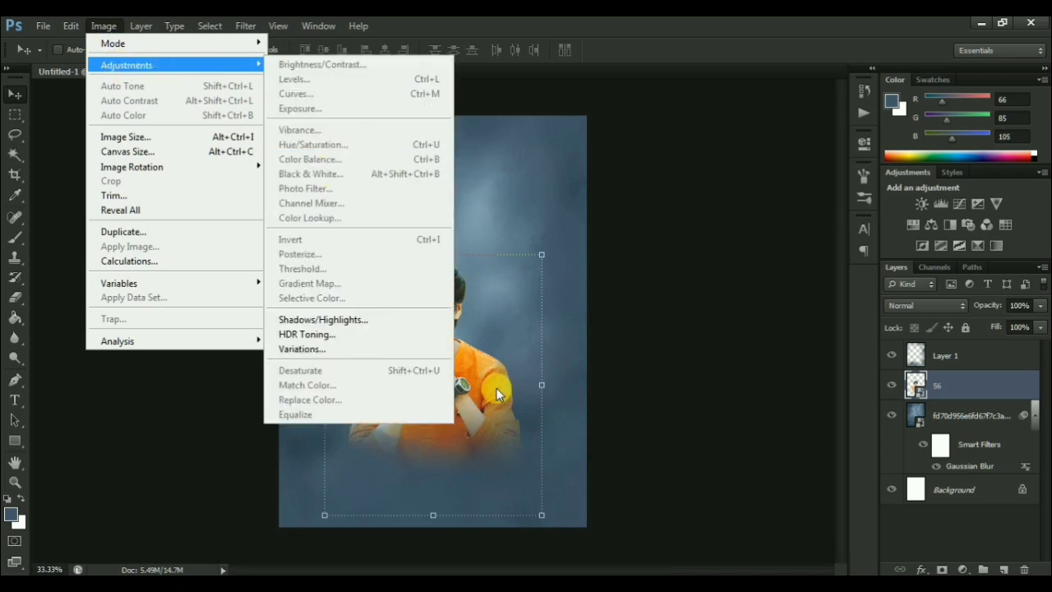
Step: Browse the Image adjustments menu without changes, then reselect portrait layer 56
click(496, 388)
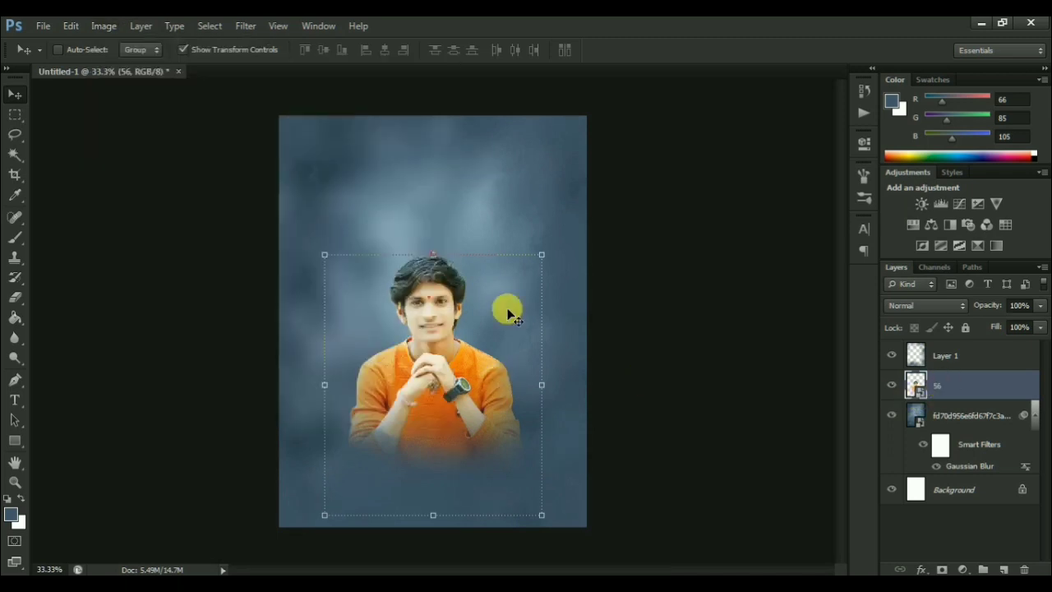
click(103, 25)
mouse_move(127, 65)
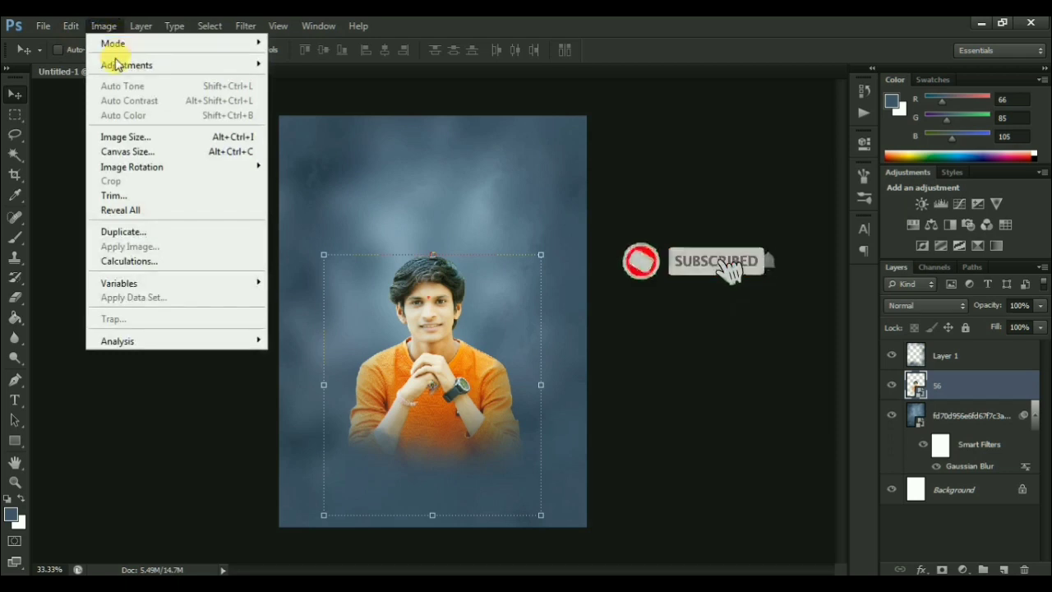
click(501, 395)
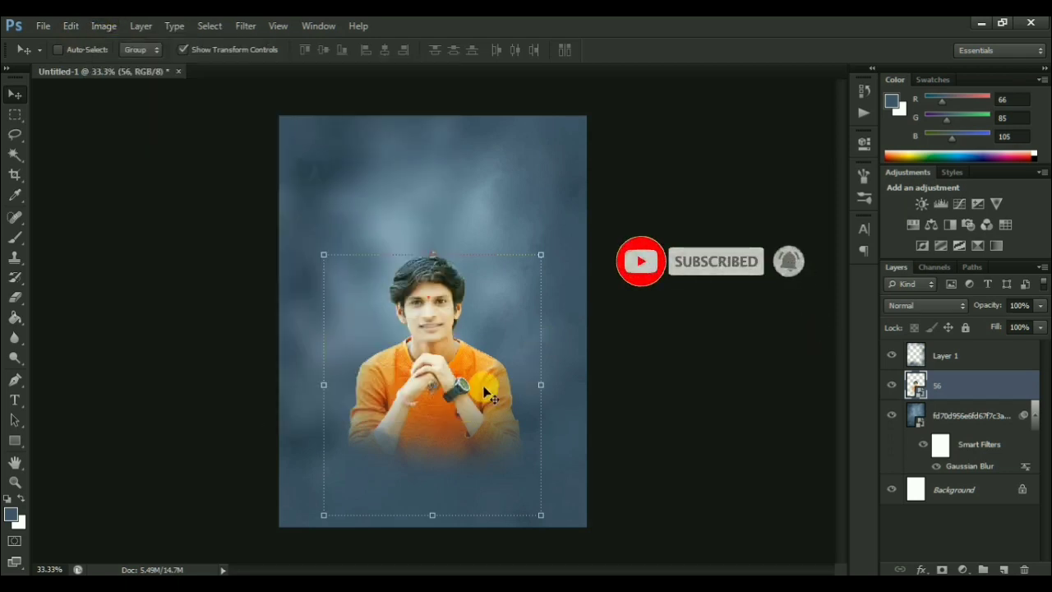
click(966, 416)
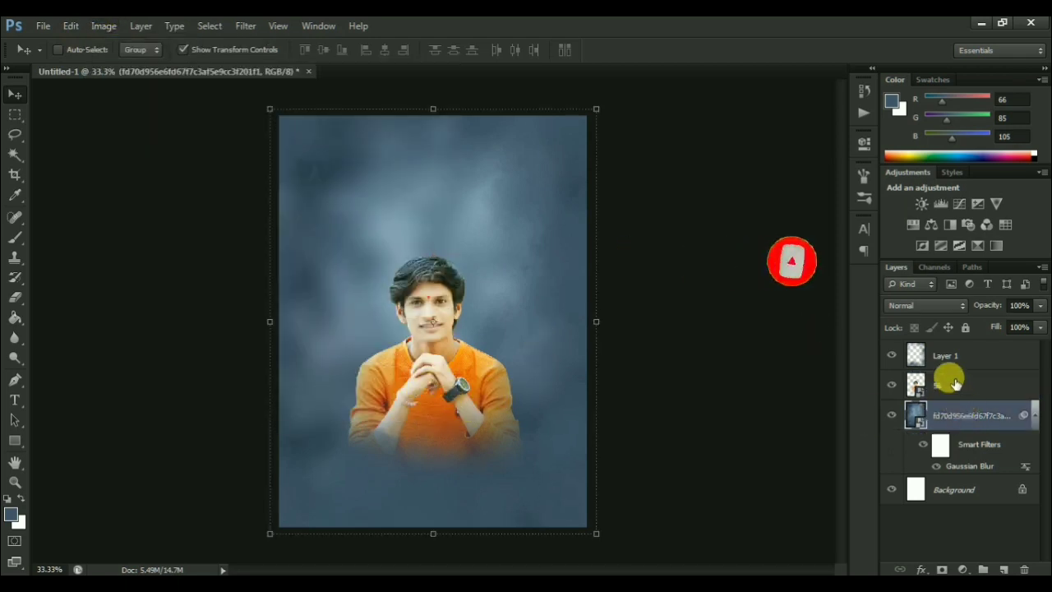
click(945, 385)
click(104, 25)
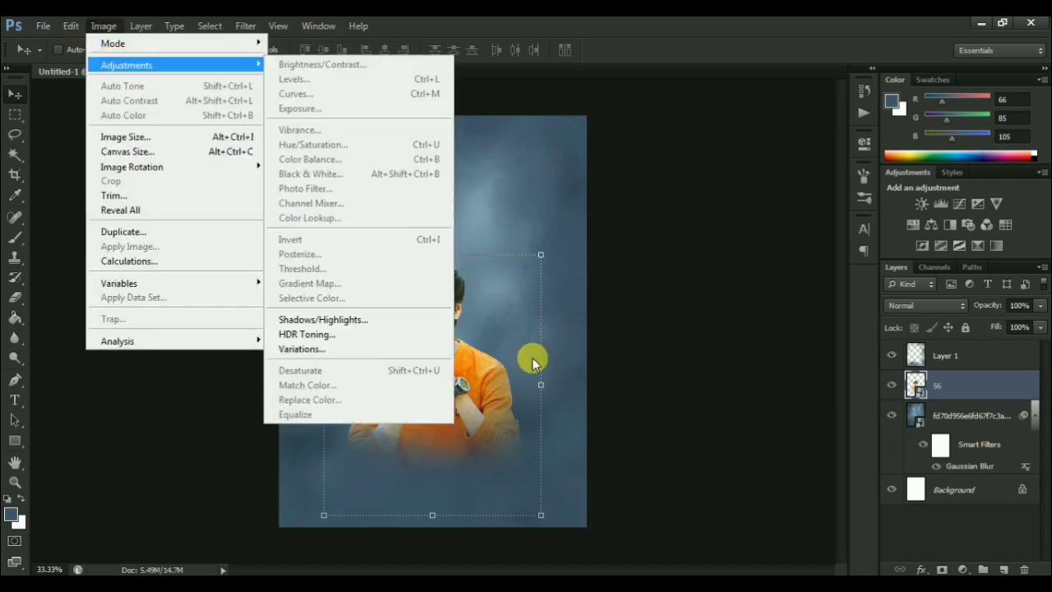
click(533, 361)
Step: Enlarge the portrait to about 80% and commit the transform
drag(481, 395, 469, 387)
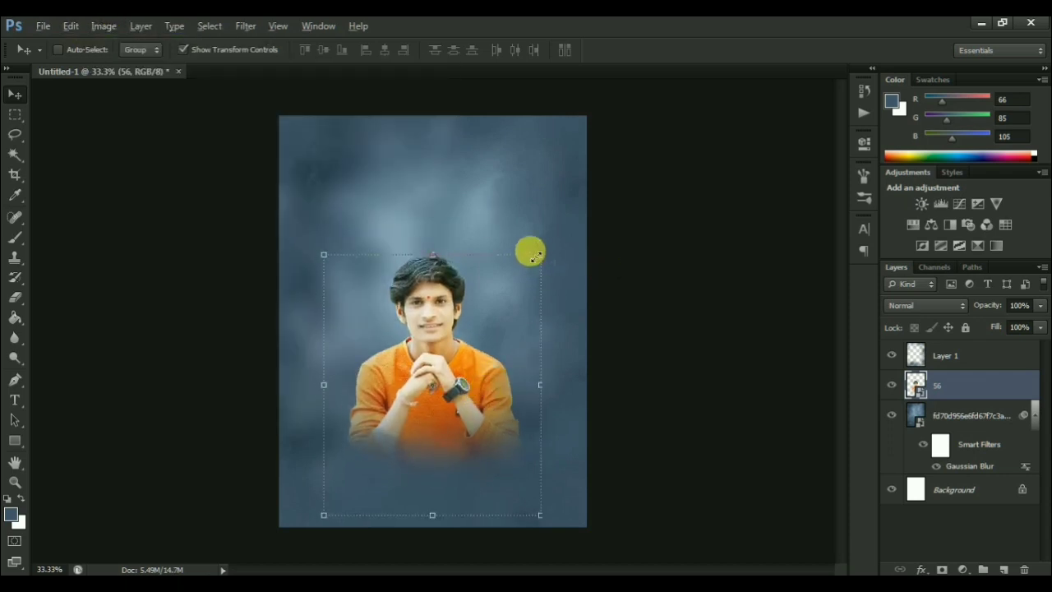
drag(534, 255, 548, 251)
drag(548, 206, 557, 184)
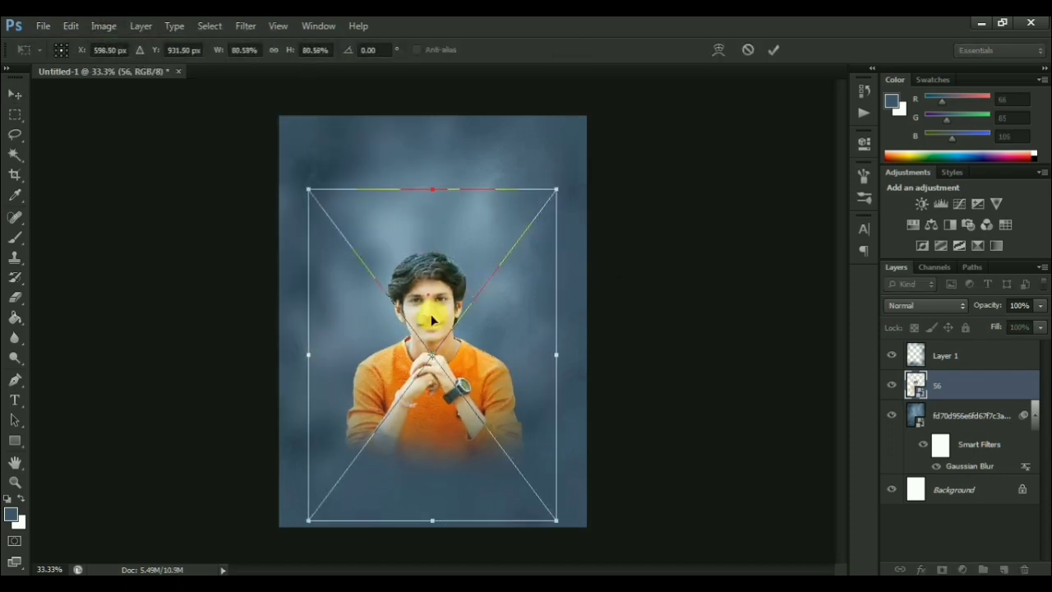
key(Return)
key(ctrl+plus)
key(ctrl+minus)
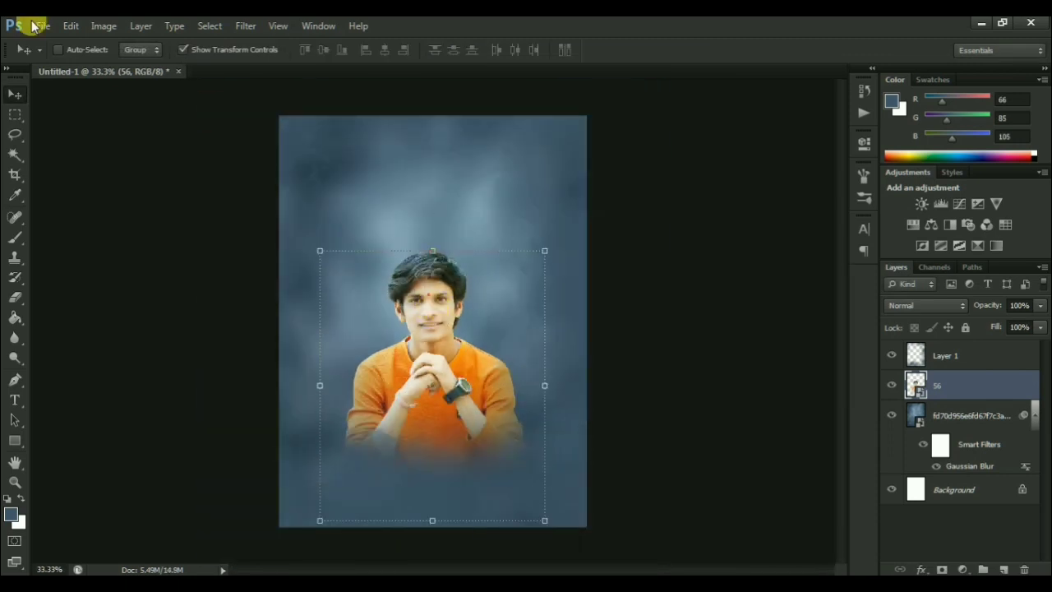
click(104, 25)
Step: Blend portrait layer 56 in Luminosity mode to tone it blue, after briefly trying Color
click(497, 402)
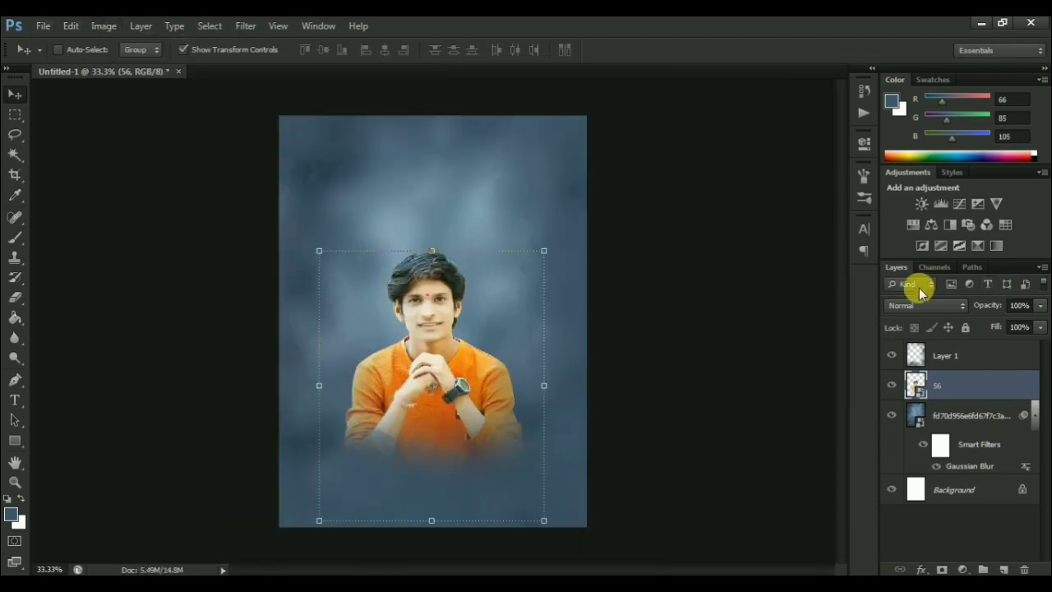
click(922, 305)
click(930, 402)
key(ctrl+minus)
key(ctrl+plus)
key(ctrl+plus)
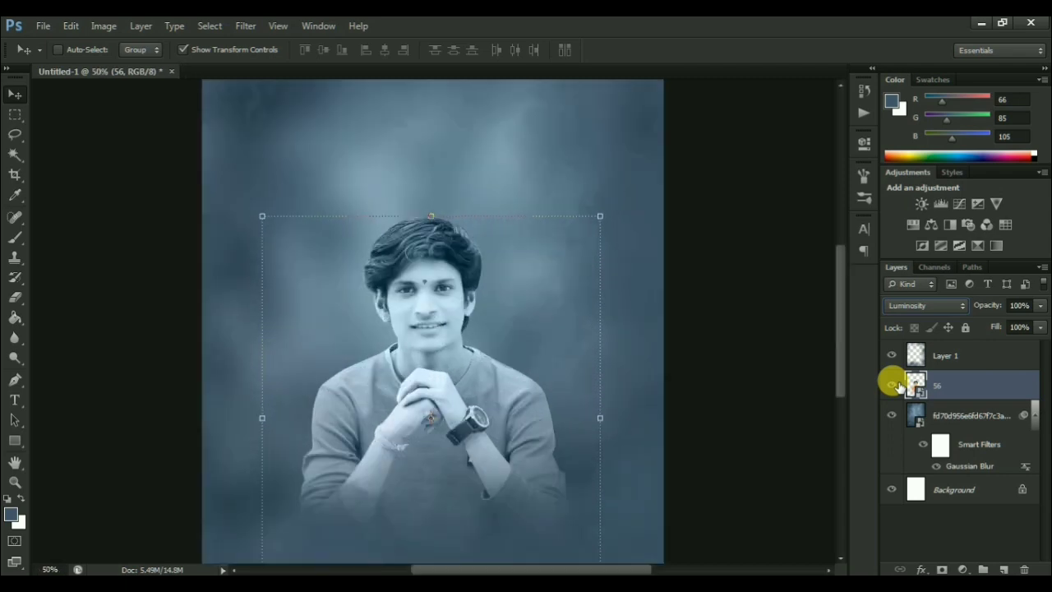
key(ctrl+minus)
key(ctrl+minus)
key(ctrl+plus)
key(shift+minus)
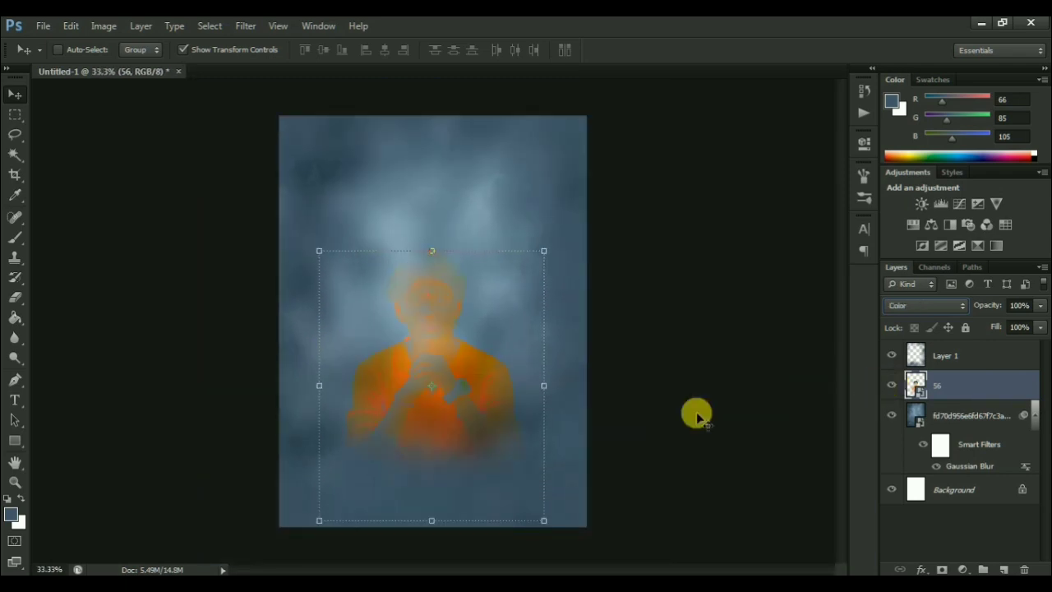
click(907, 305)
click(908, 402)
key(ctrl+plus)
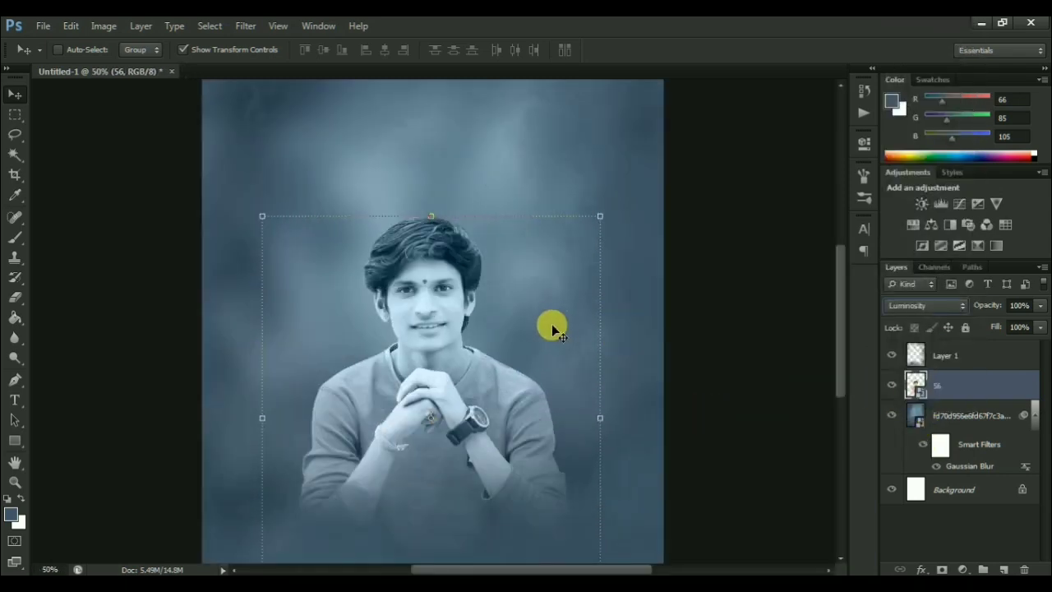
key(ctrl+minus)
Step: Make Layer 1 active and add a new empty layer above it
key(alt+bracketright)
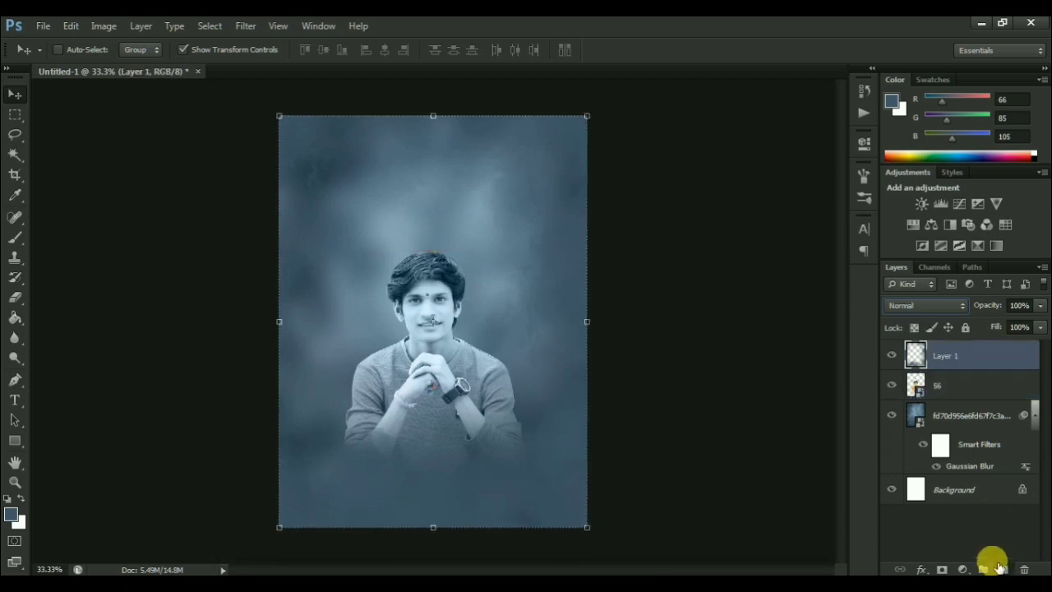
click(1000, 567)
key(ctrl+minus)
Step: Select the Gradient Tool with the Foreground to Transparent preset
key(ctrl+plus)
key(ctrl+plus)
key(ctrl+minus)
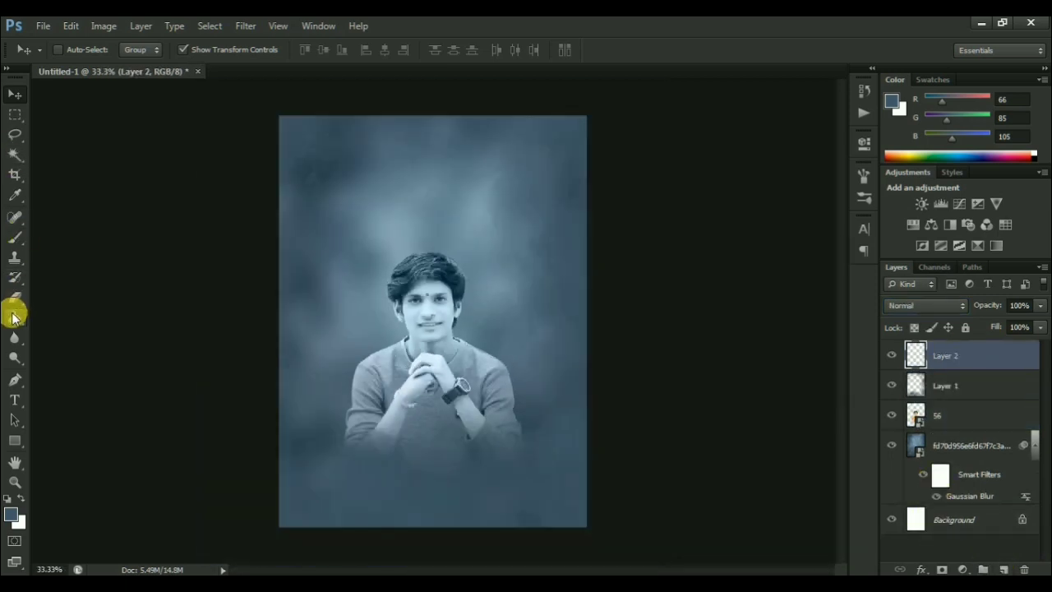
click(16, 318)
click(85, 315)
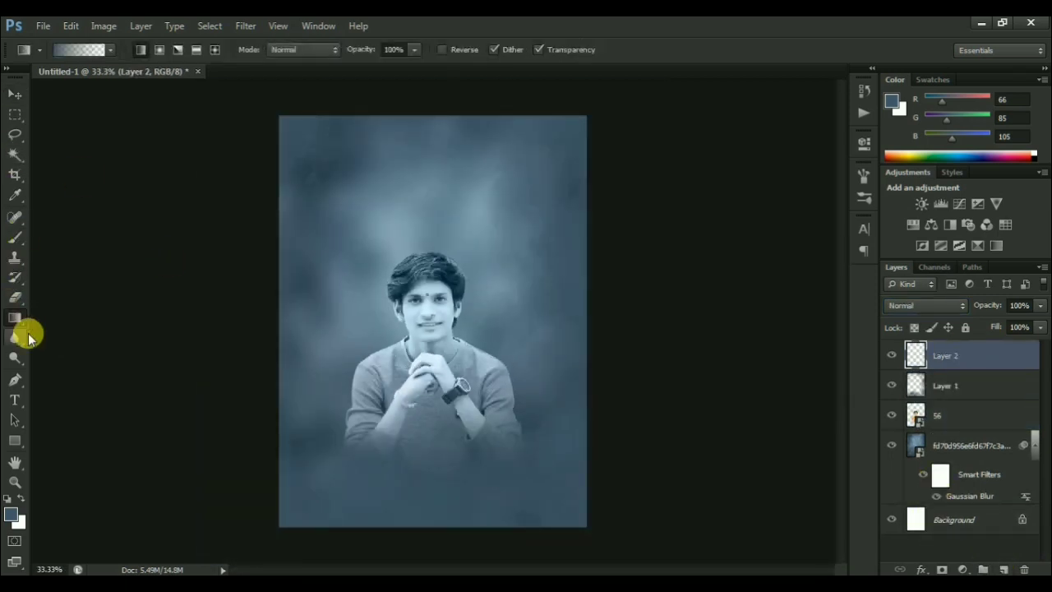
click(79, 50)
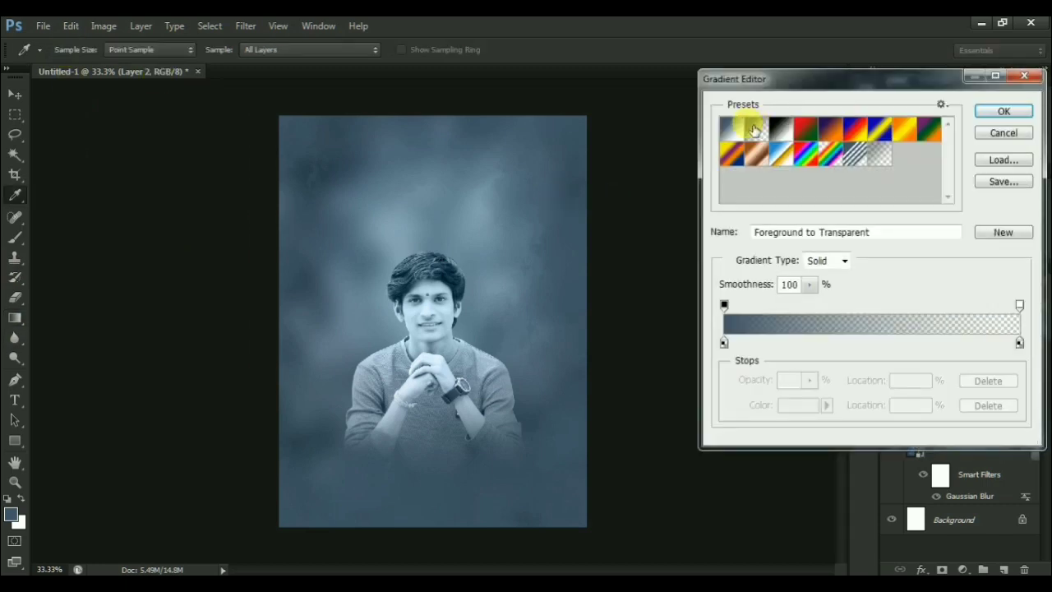
click(1005, 111)
Step: Set Layer 2's gradient blend mode to Multiply after trying Linear Light and Soft Light
key(ctrl+minus)
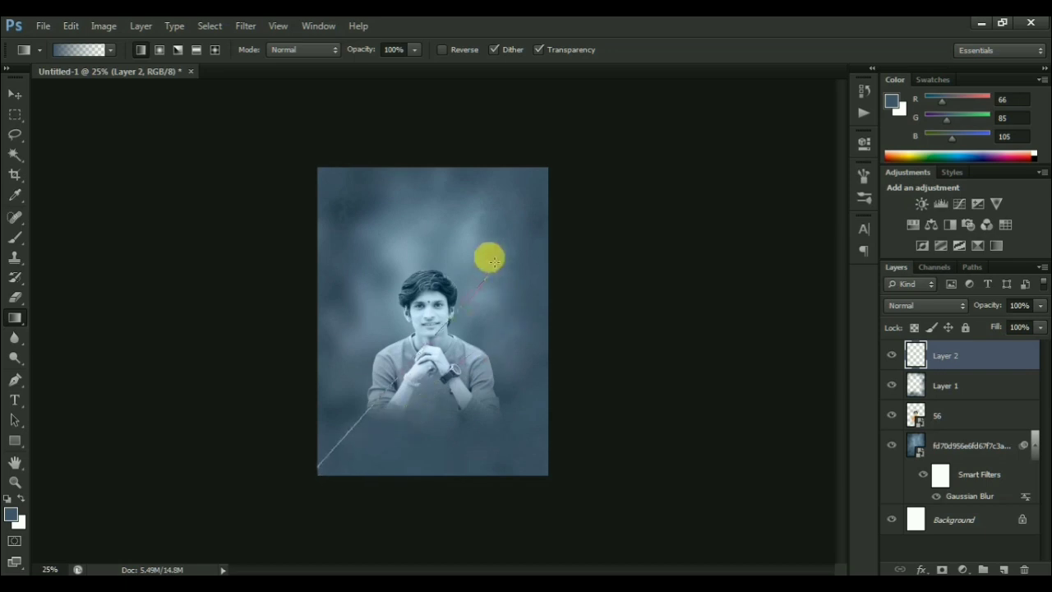
key(ctrl+plus)
click(925, 305)
click(920, 274)
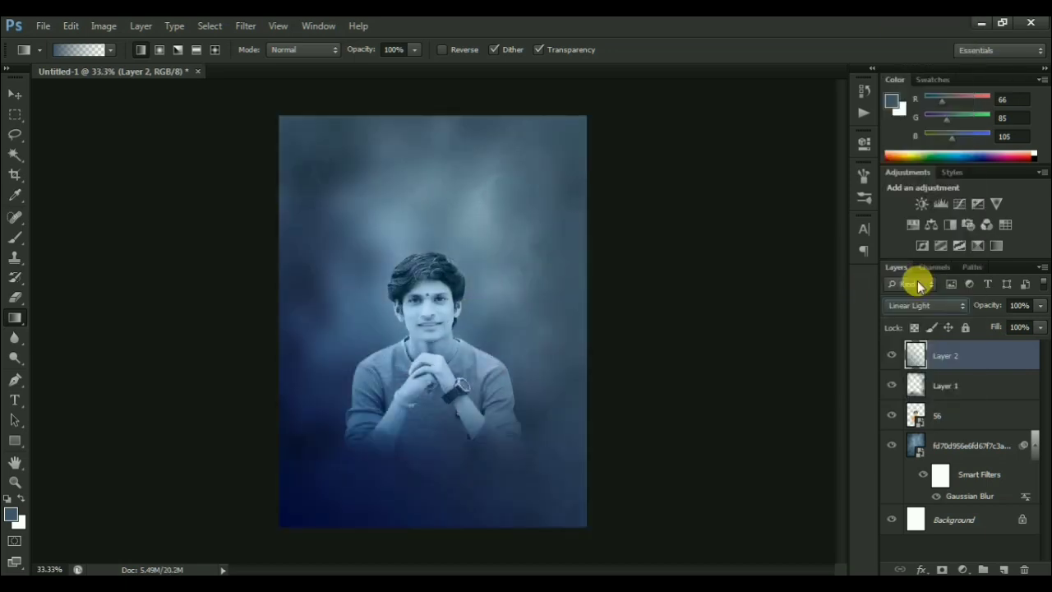
key(Up)
key(Up)
key(Up)
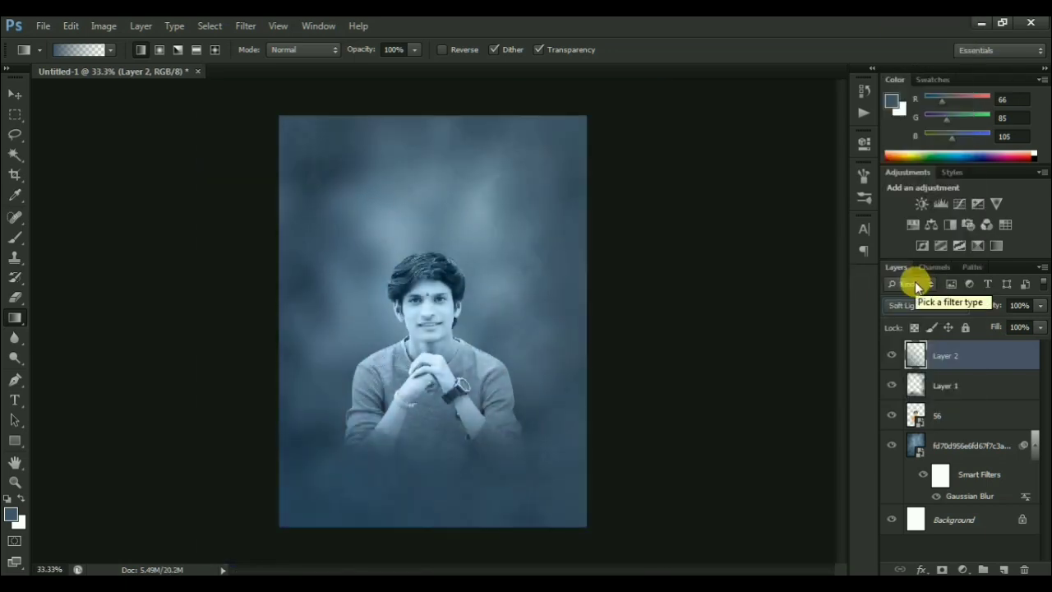
key(Up)
key(Up)
key(Up)
key(Up)
key(Up)
key(Up)
key(Up)
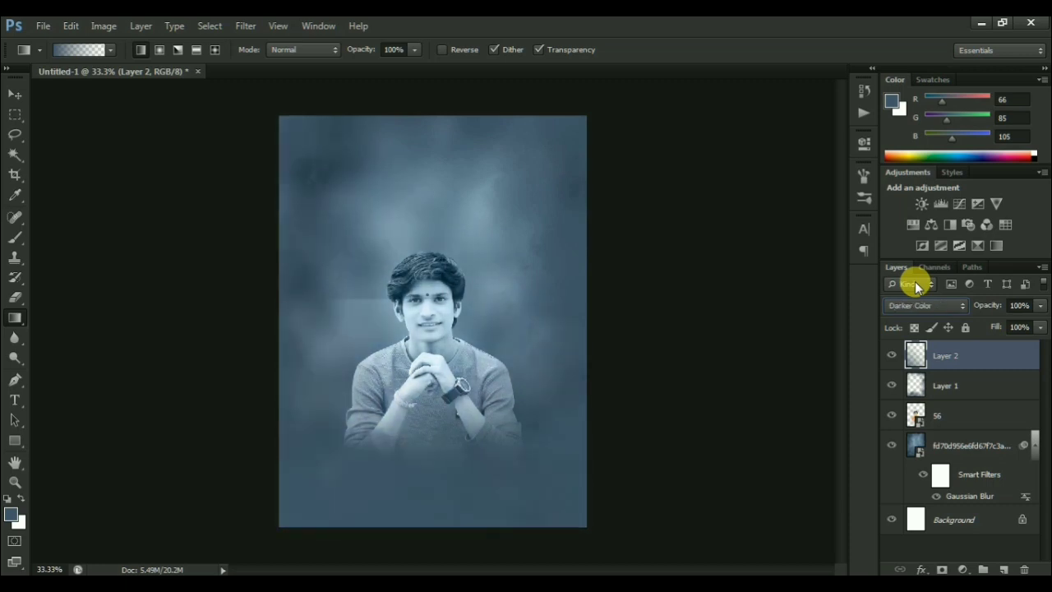
key(Up)
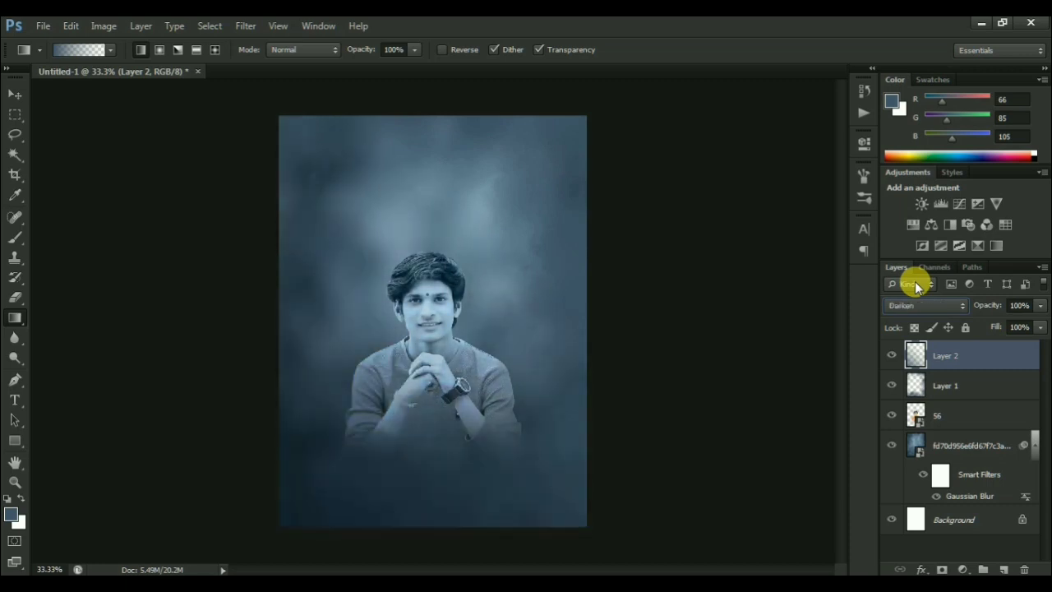
key(ctrl+minus)
key(ctrl+plus)
key(ctrl+plus)
key(ctrl+plus)
key(ctrl+minus)
key(ctrl+minus)
key(ctrl+minus)
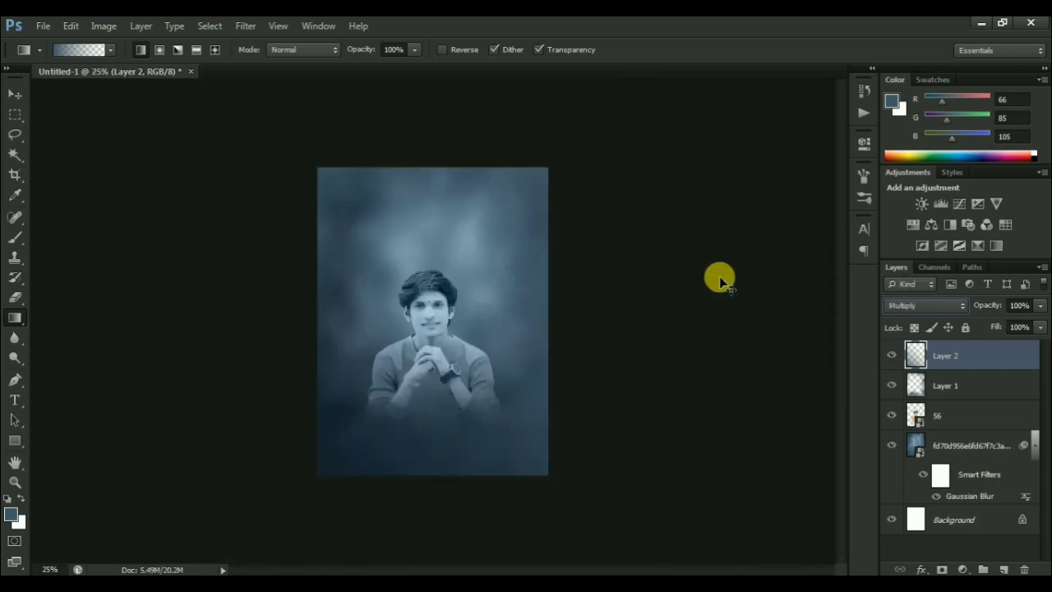
key(ctrl+plus)
Step: Select the 56 portrait layer from the canvas with the Move tool
click(10, 97)
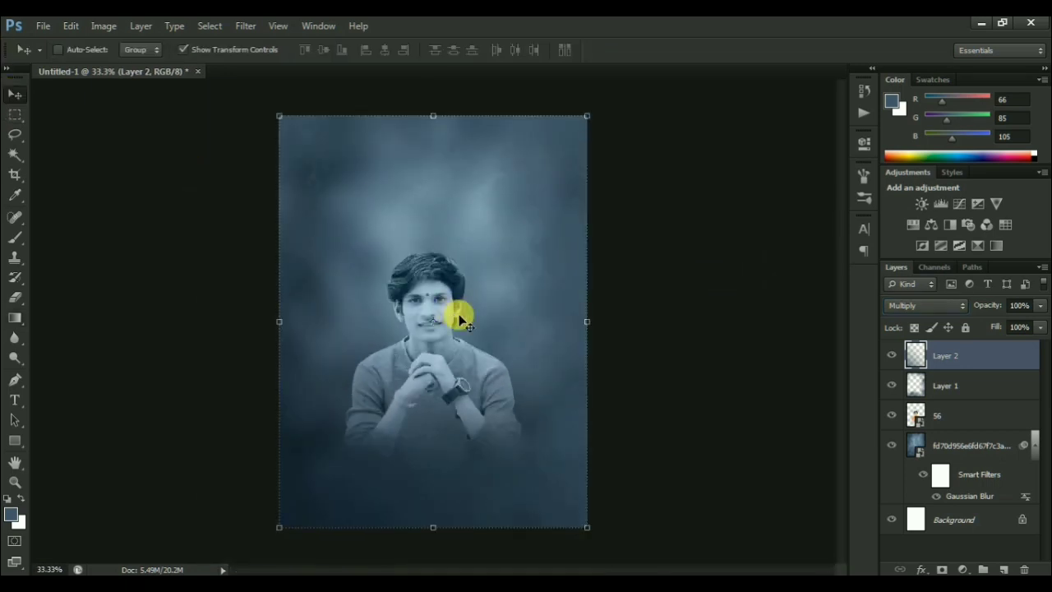
right_click(450, 302)
click(463, 309)
Step: Free-transform portrait 56 slightly larger and inspect its edges at 50% zoom
key(ctrl+t)
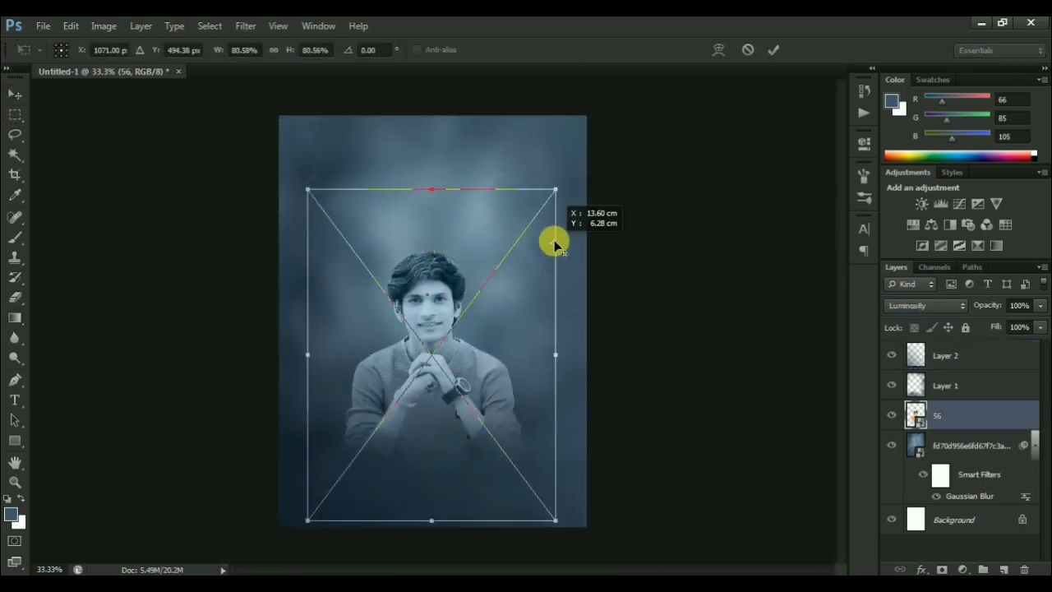
drag(554, 187, 561, 183)
key(Return)
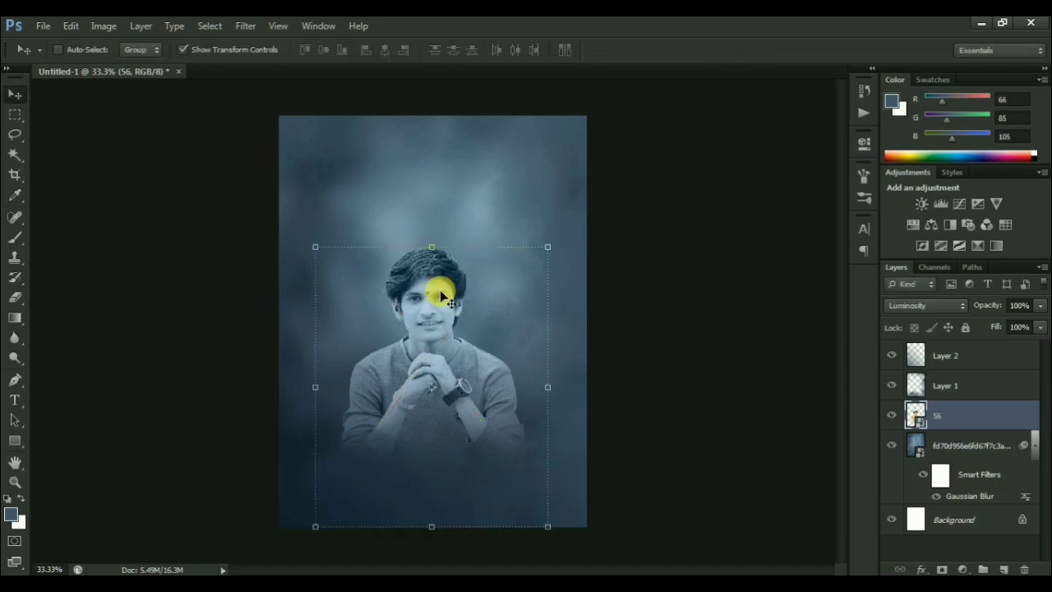
key(ctrl+plus)
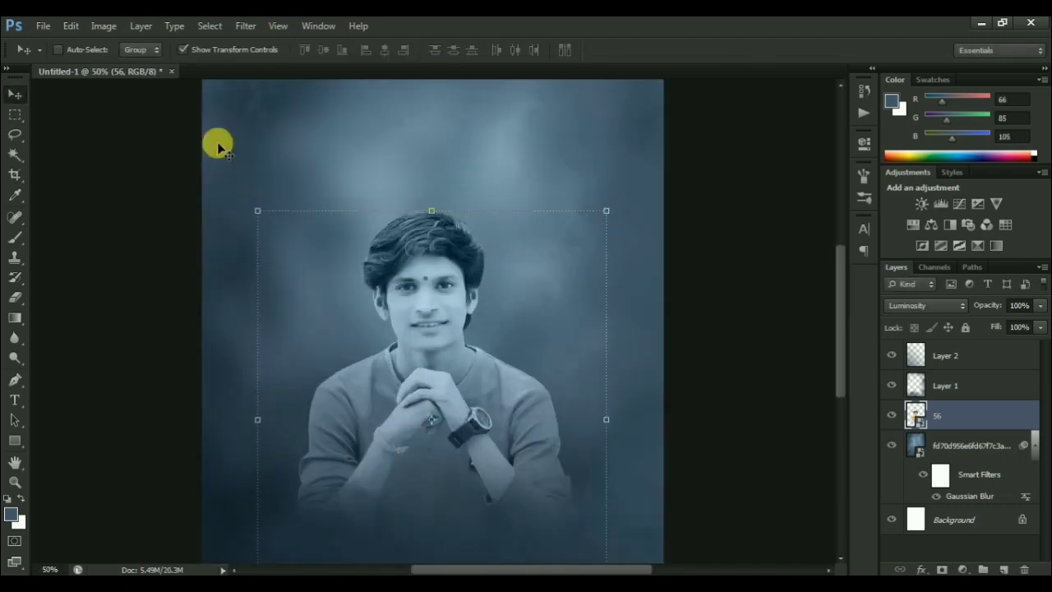
key(ctrl+plus)
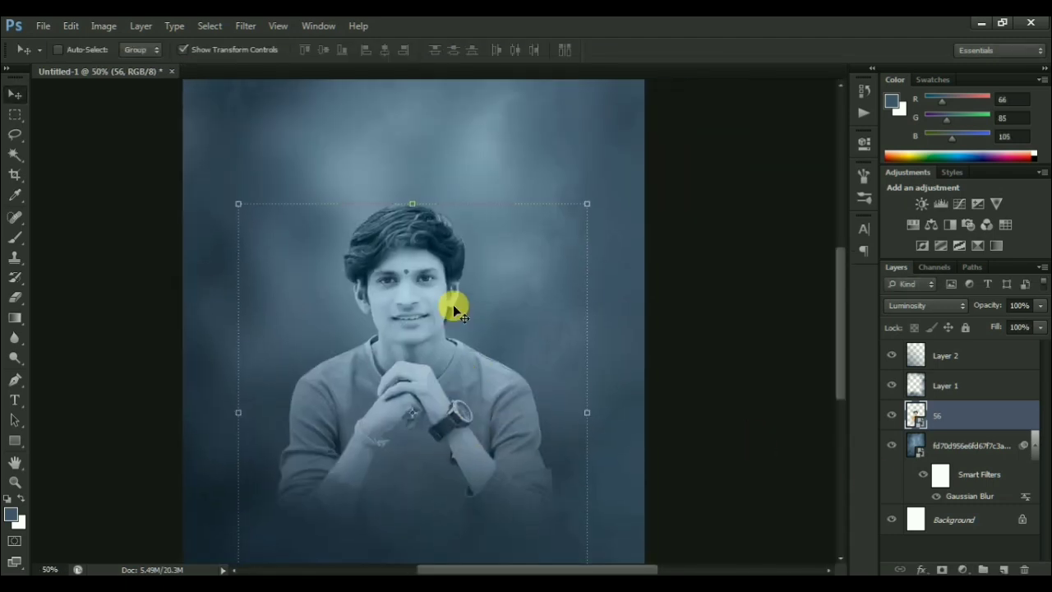
scroll(491, 356, down, 2)
scroll(486, 291, down, 4)
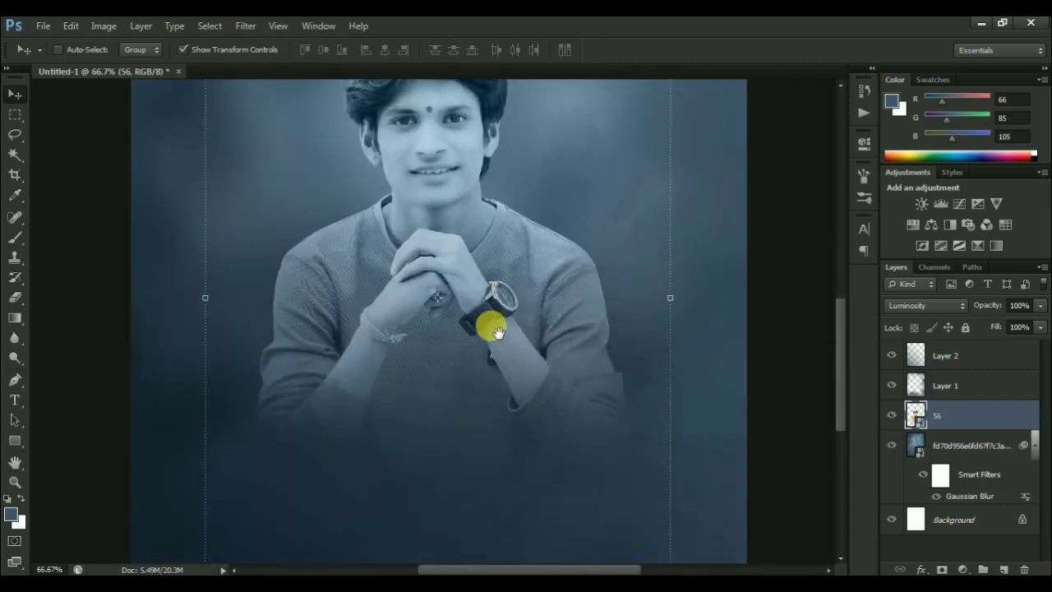
scroll(488, 324, up, 5)
key(ctrl+minus)
key(ctrl+minus)
key(ctrl+minus)
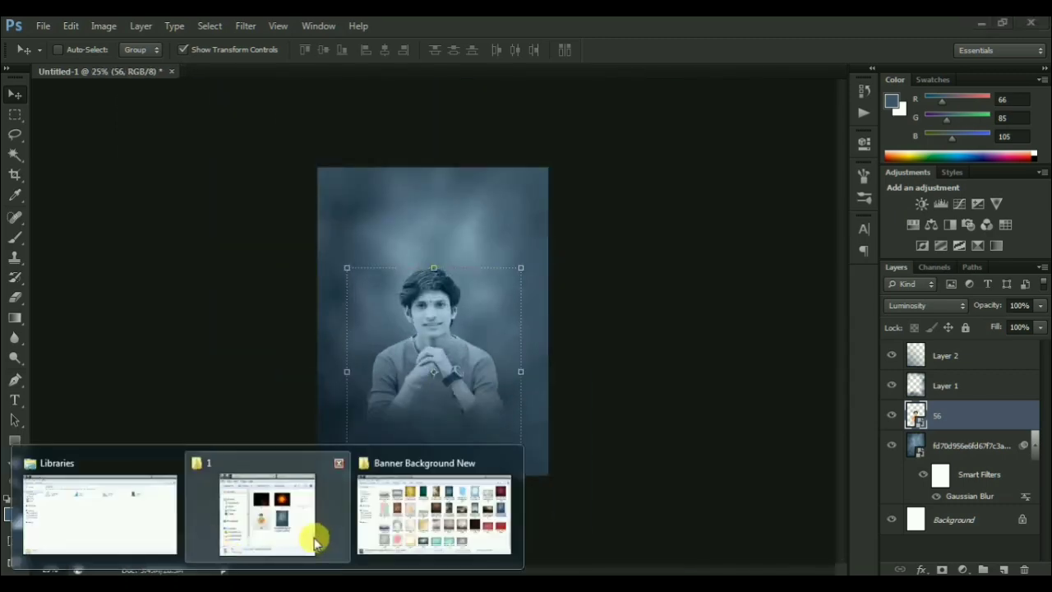
Step: Place sparks image 2 on the poster, scaled up to cover it, as the top layer
click(305, 535)
click(462, 333)
drag(448, 175, 658, 175)
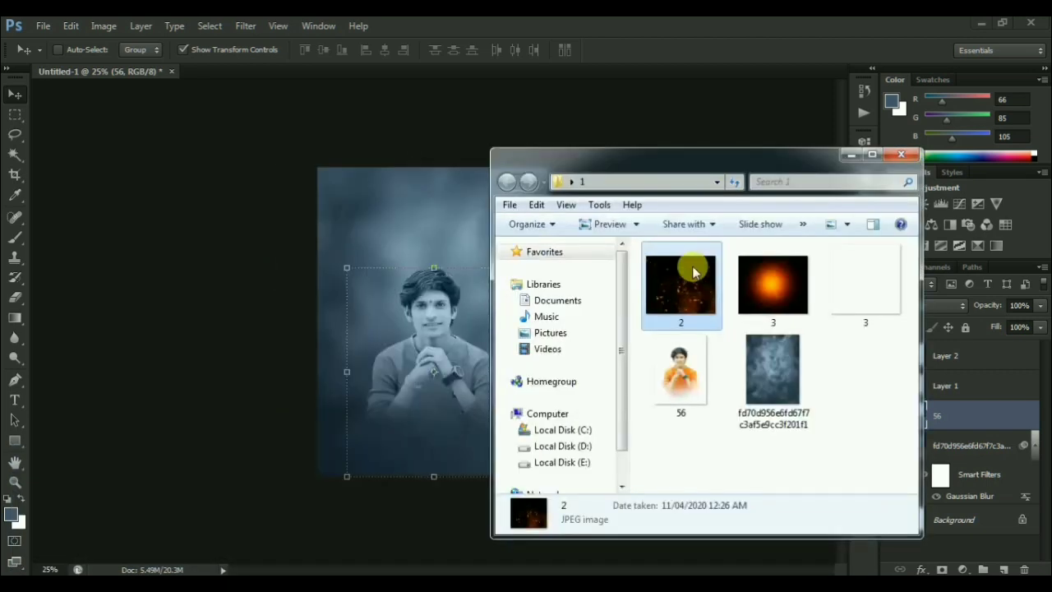
drag(679, 300, 272, 318)
drag(488, 276, 571, 176)
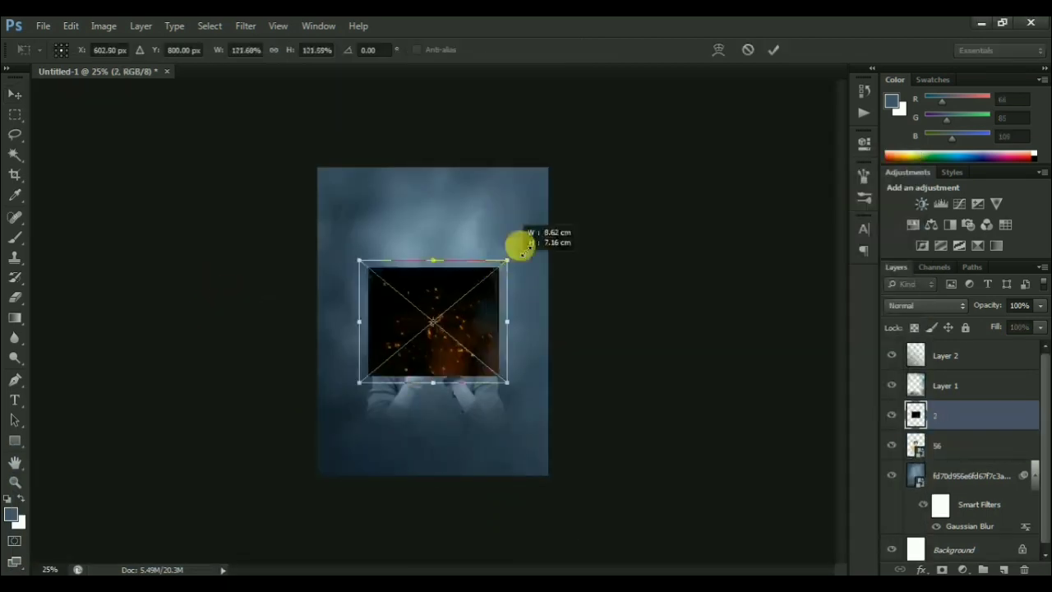
double_click(460, 320)
key(ctrl+shift+bracketright)
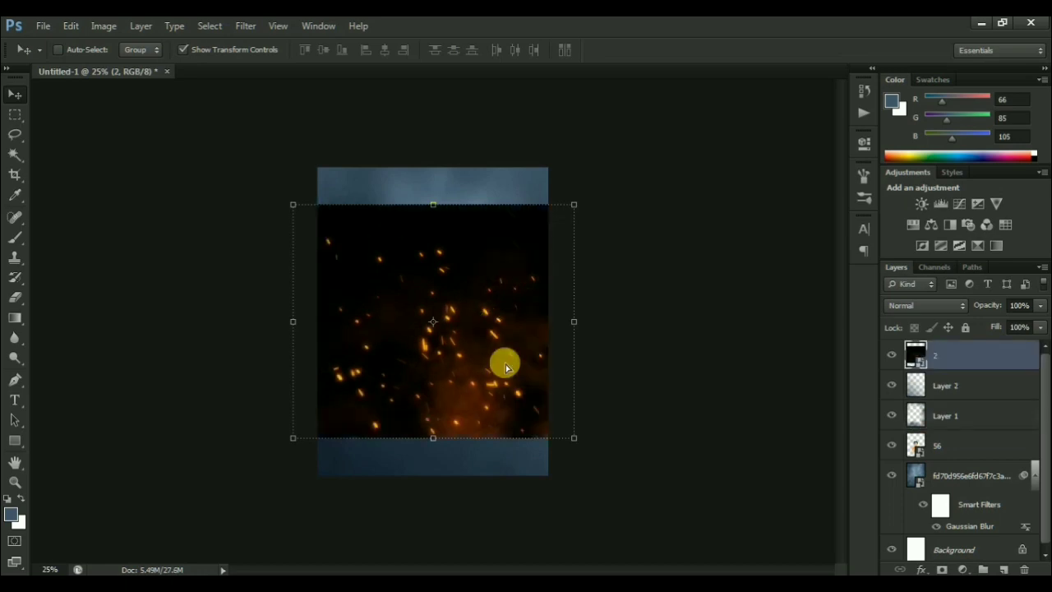
drag(505, 364, 515, 405)
key(ctrl+plus)
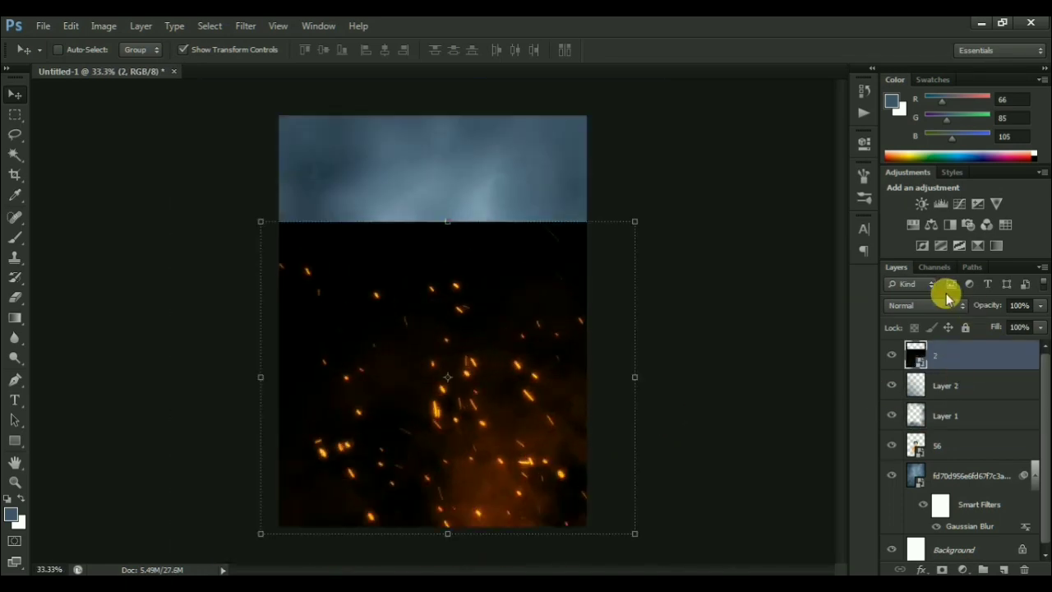
Step: Blend the sparks in Screen mode, move them below Layer 1, and enlarge to about 297%
click(927, 307)
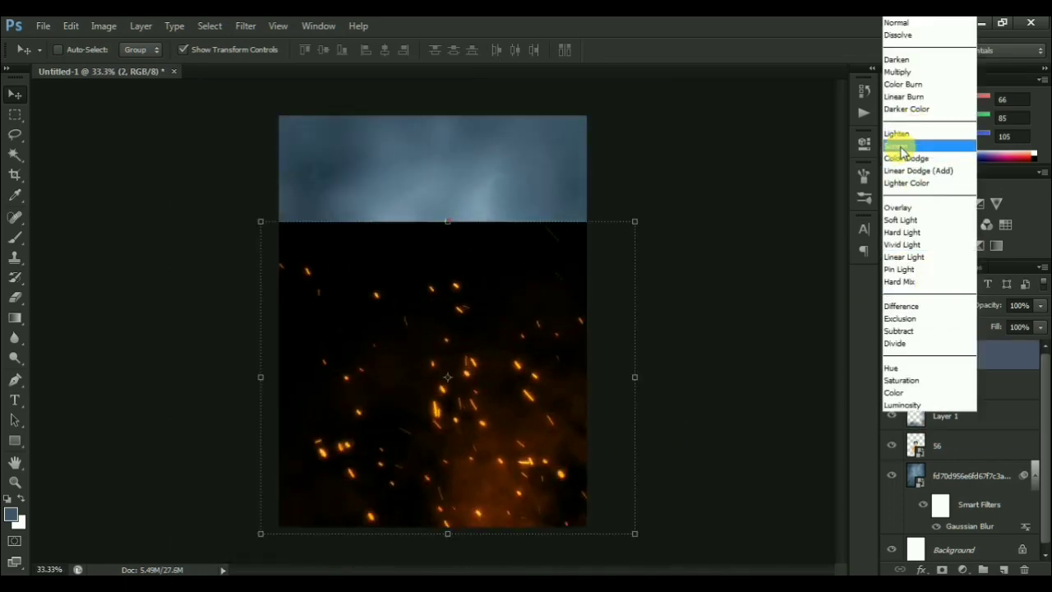
click(900, 150)
key(ctrl+minus)
key(ctrl+minus)
key(ctrl+plus)
drag(519, 443, 560, 475)
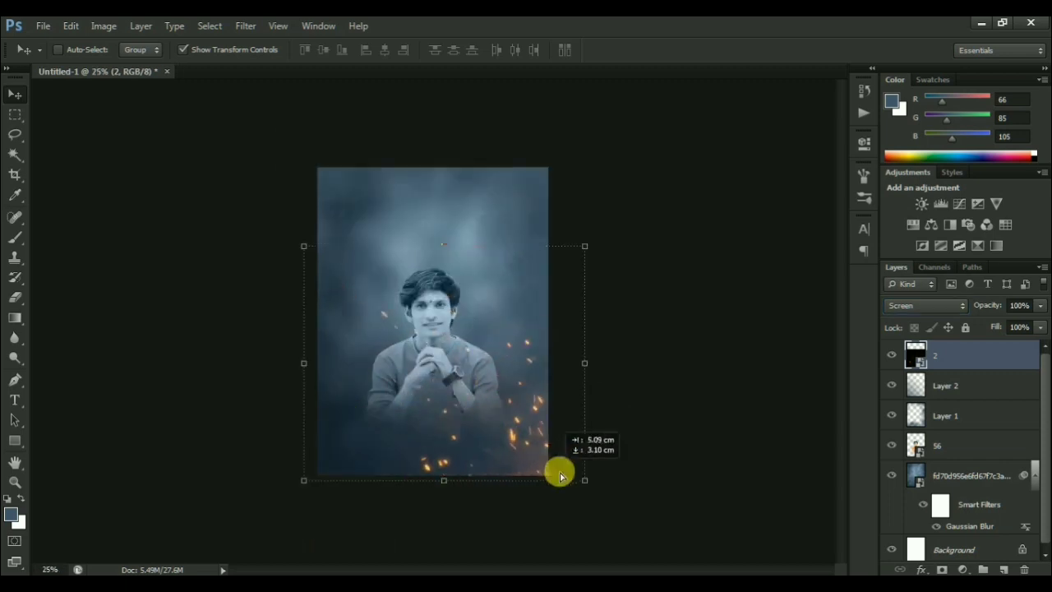
key(ctrl+bracketleft)
key(ctrl+bracketleft)
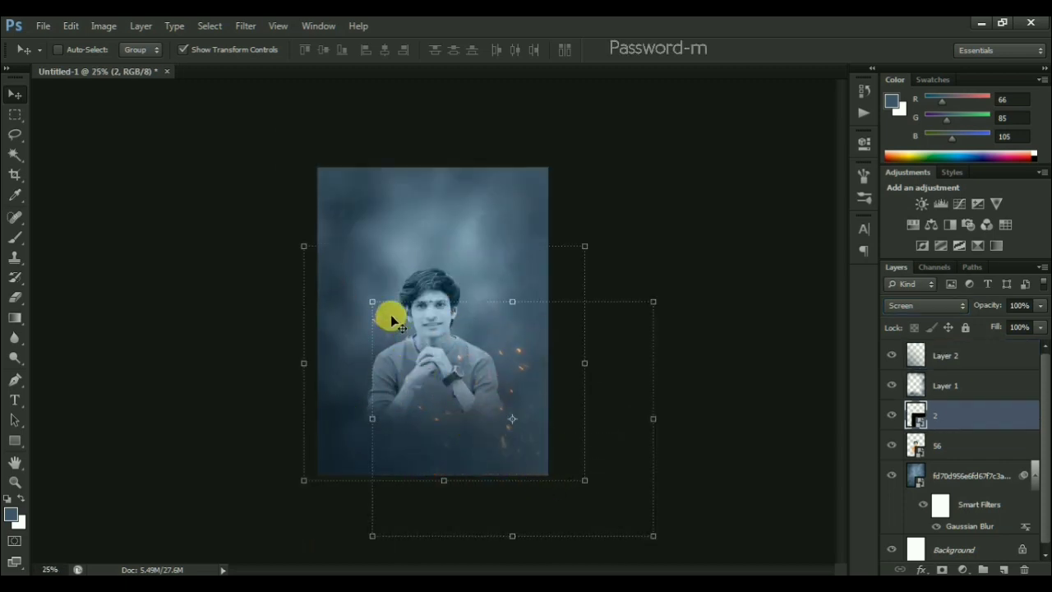
drag(373, 301, 352, 287)
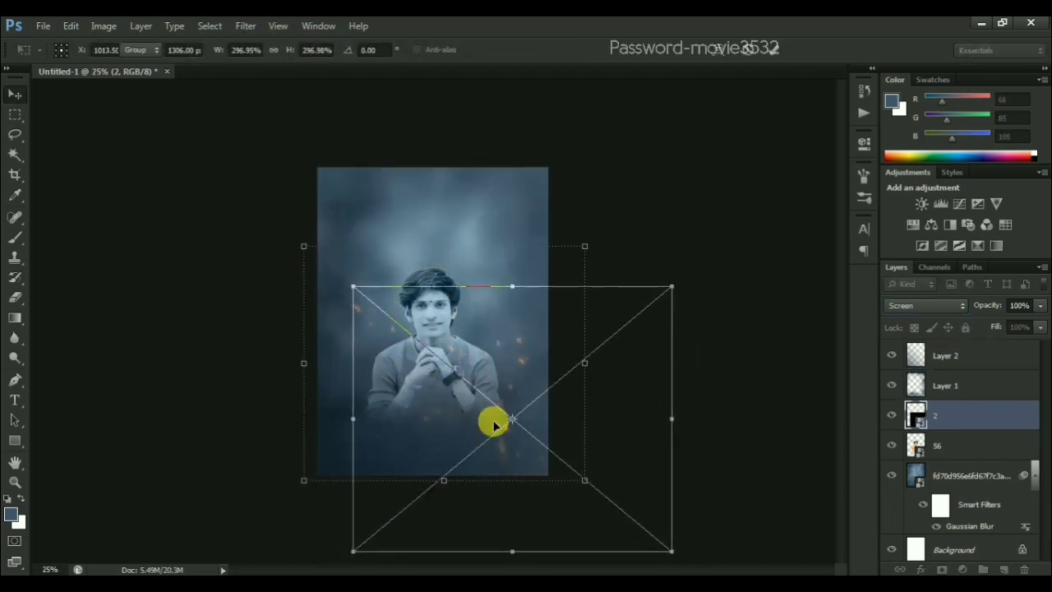
key(Return)
key(ctrl+plus)
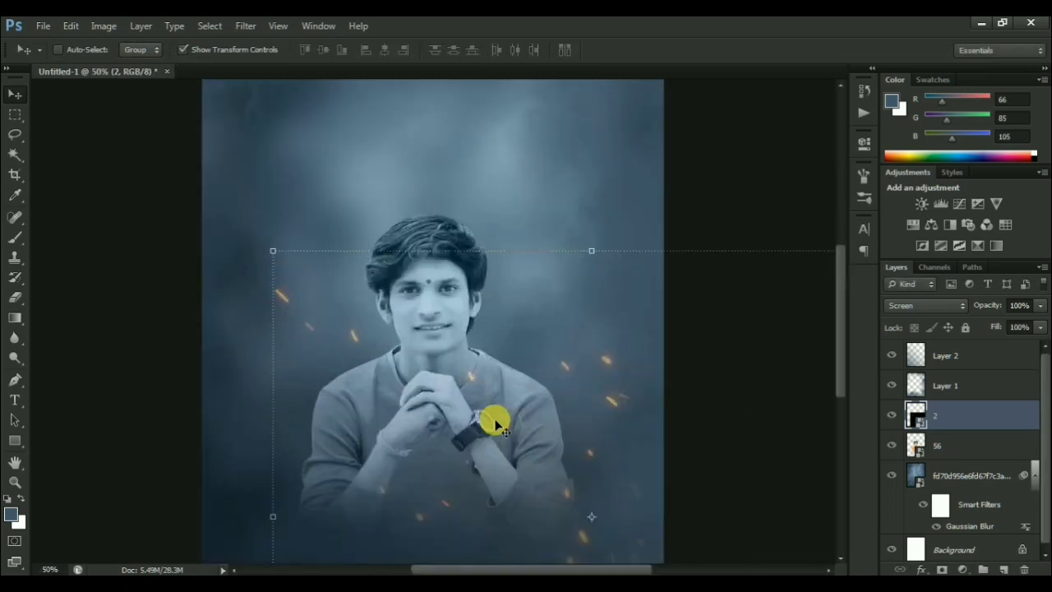
key(ctrl+minus)
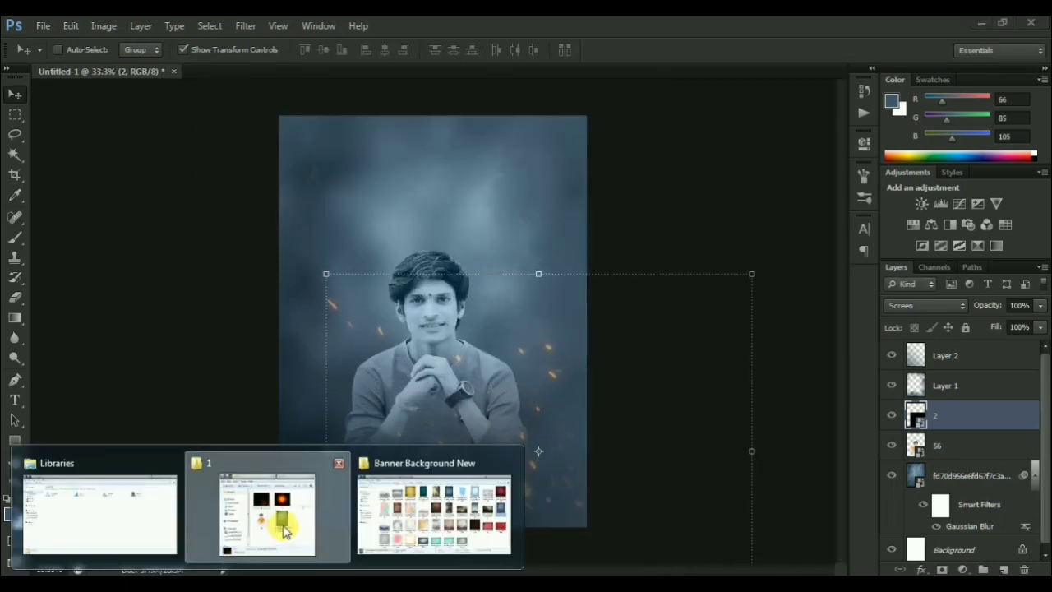
Step: Place title image 3 'GRAPHIC DESIGNERS' above the man's head, enlarged
click(285, 530)
click(865, 292)
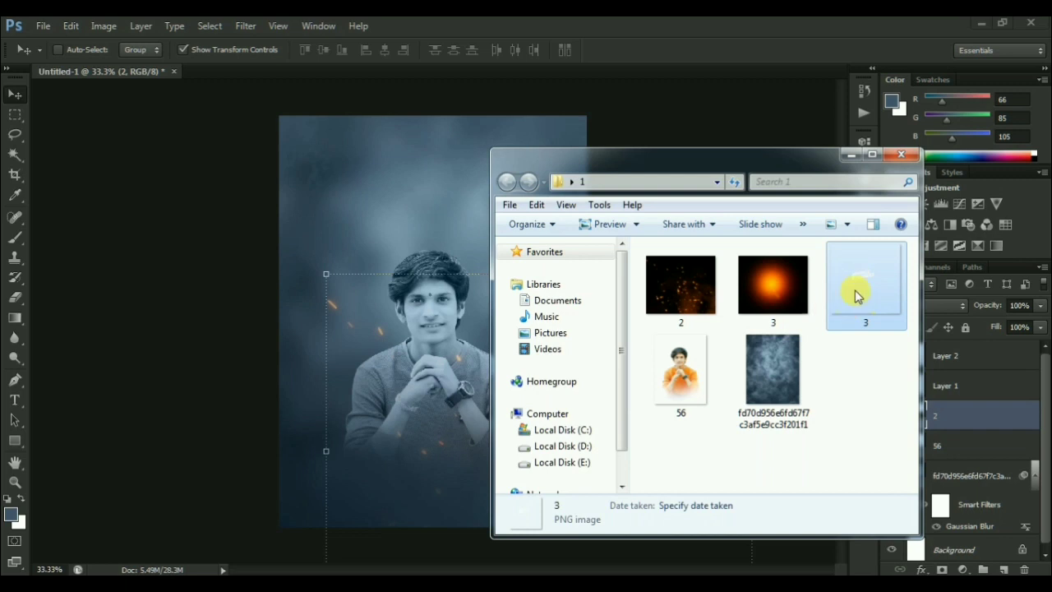
drag(398, 237, 417, 220)
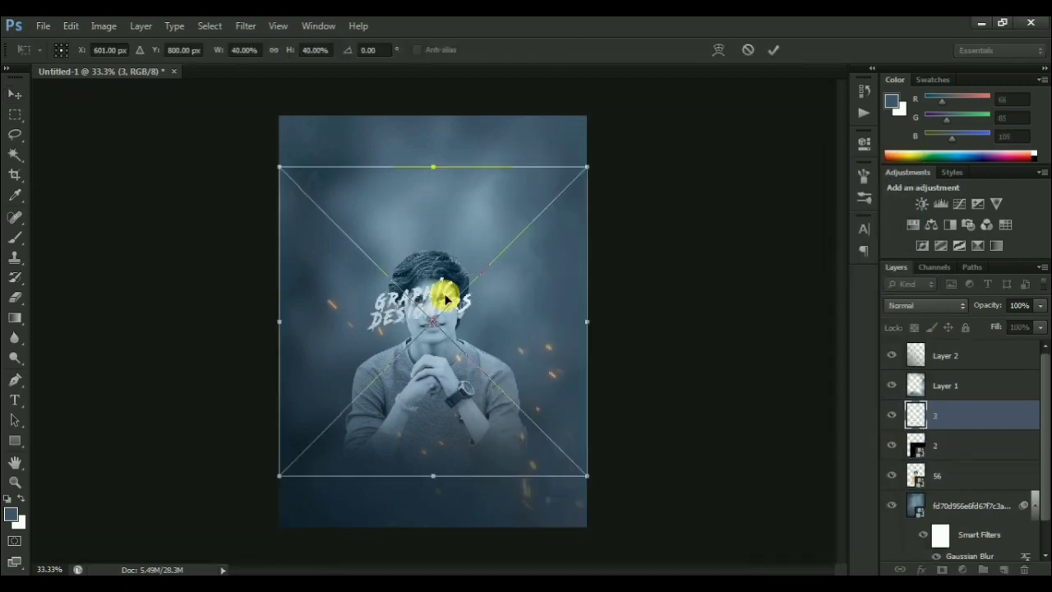
drag(440, 296, 453, 198)
mouse_move(600, 379)
mouse_down()
mouse_move(811, 505)
mouse_move(785, 516)
mouse_up()
drag(479, 189, 493, 200)
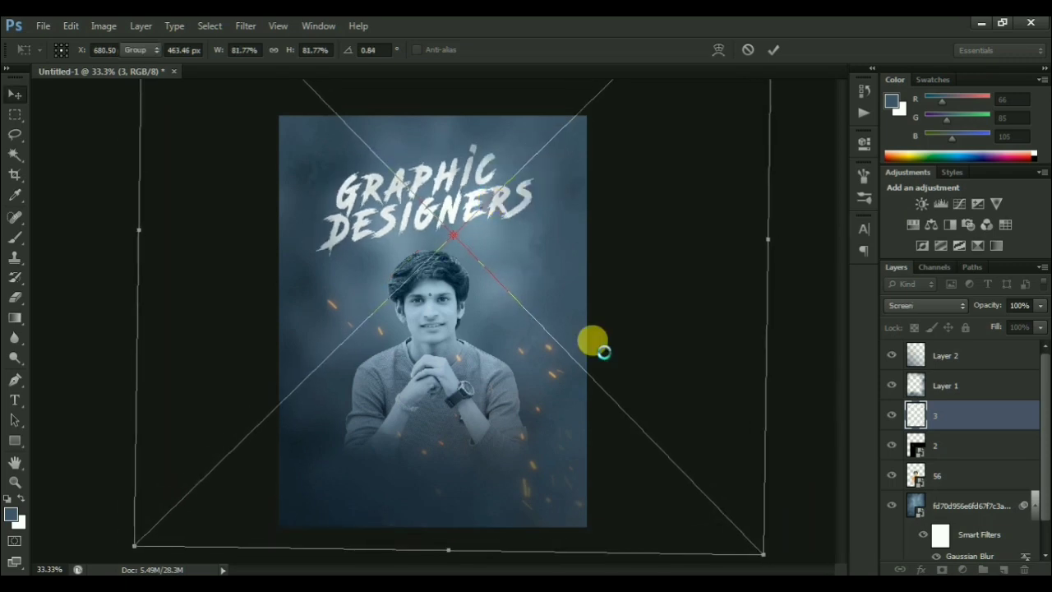
key(Return)
Step: Shrink the title to about 74%, re-centre it above the head, and bring its layer to the top
key(ctrl+t)
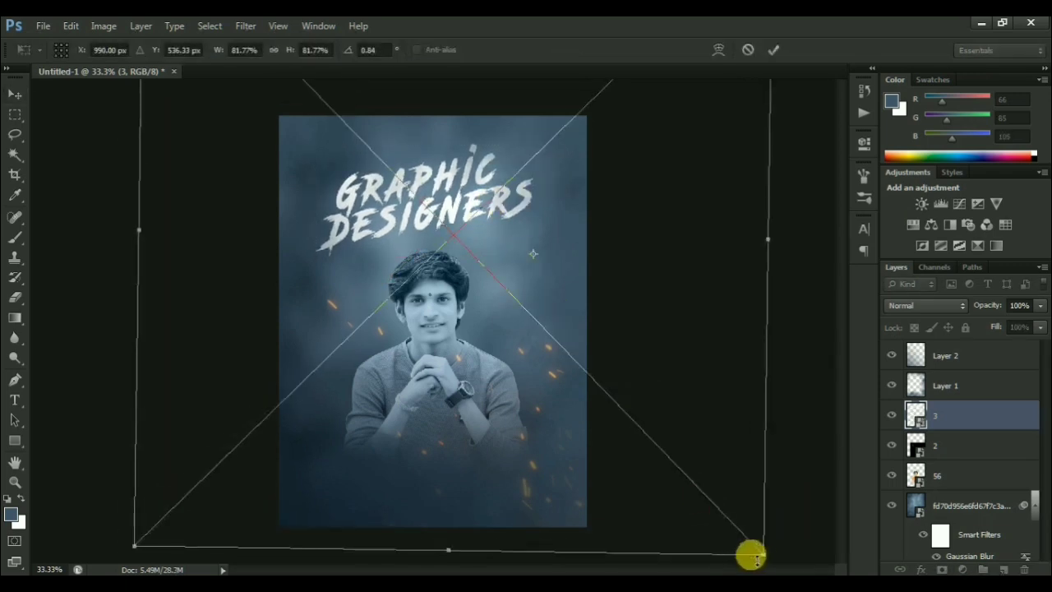
drag(750, 556, 721, 533)
drag(460, 218, 451, 208)
key(Return)
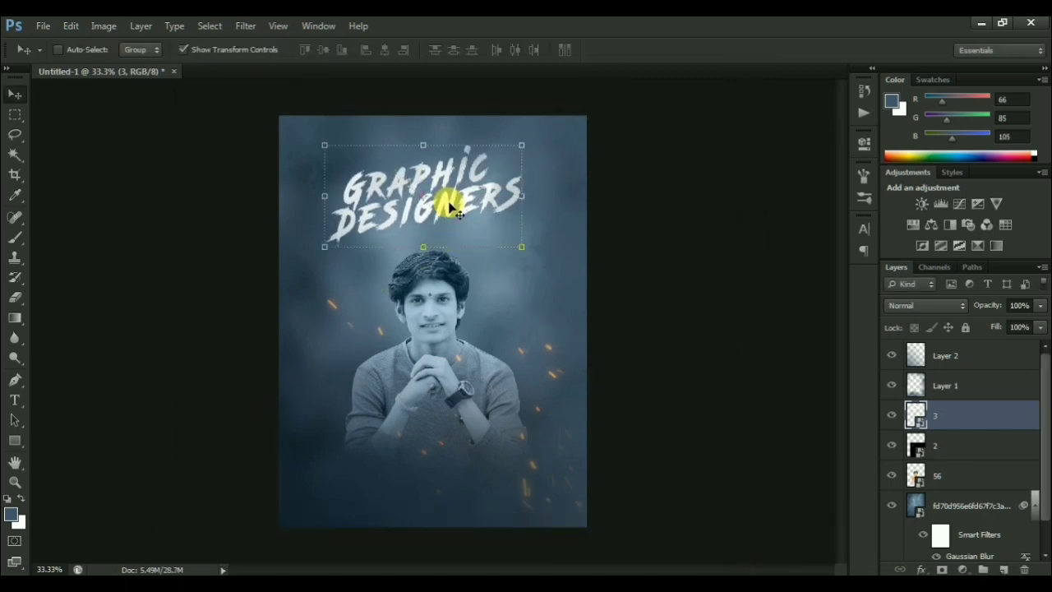
key(ctrl+shift+bracketright)
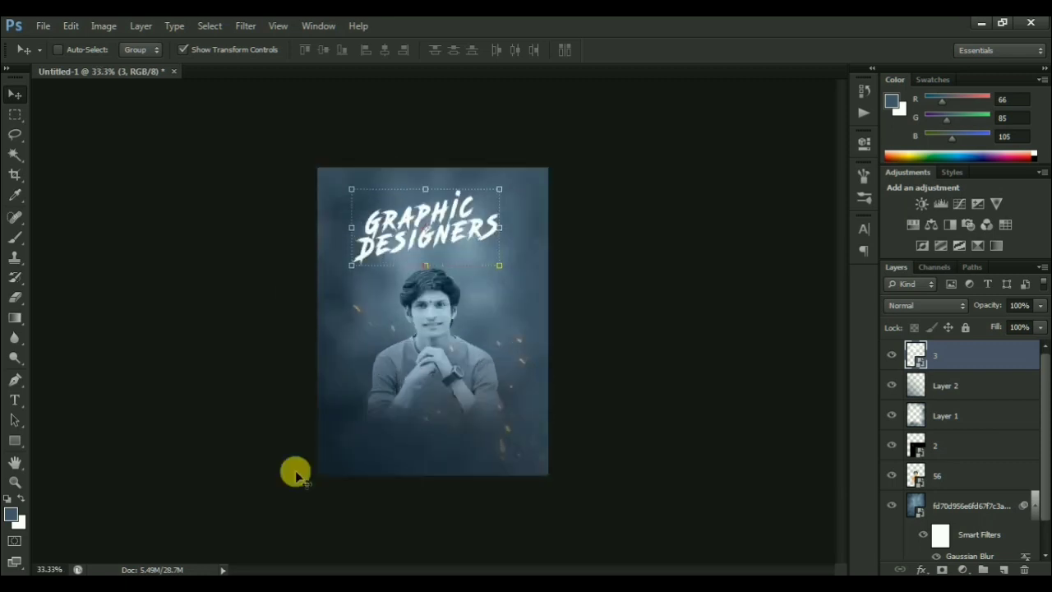
Step: In Windows Explorer, browse to the New folder inside Downloads
click(289, 530)
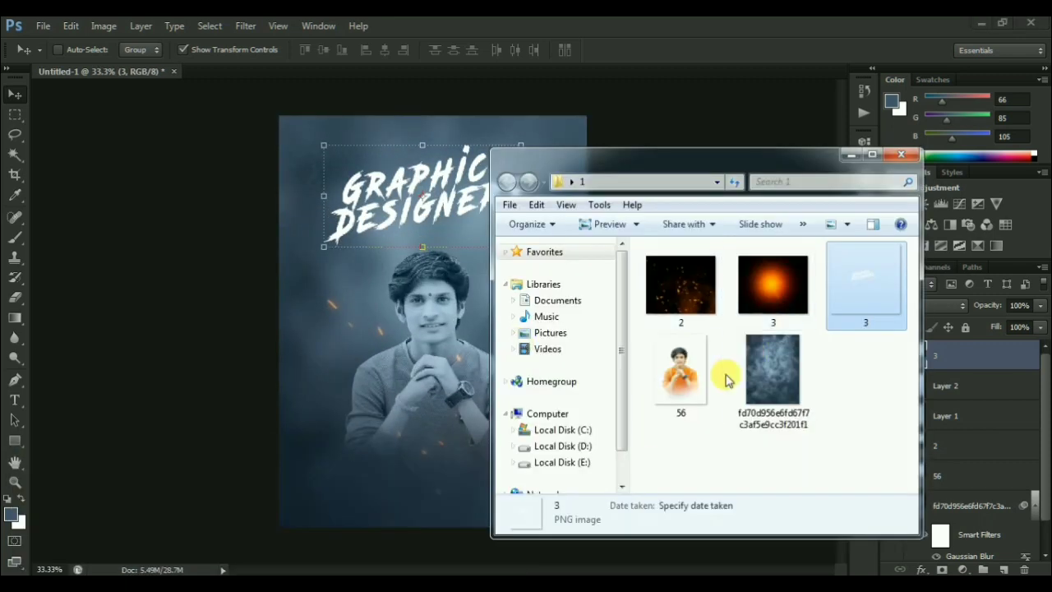
click(830, 345)
click(847, 155)
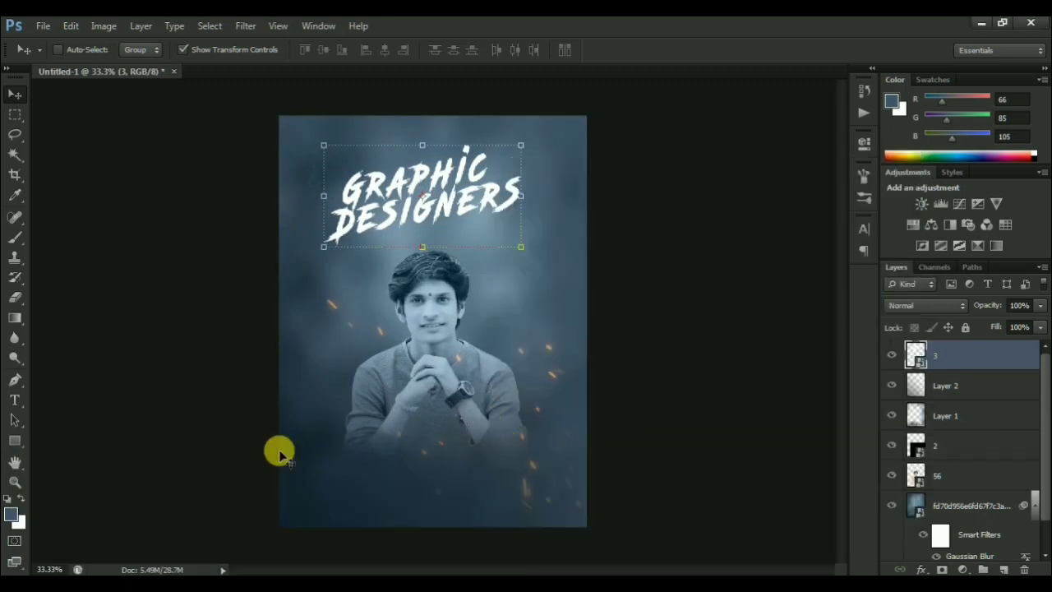
click(82, 518)
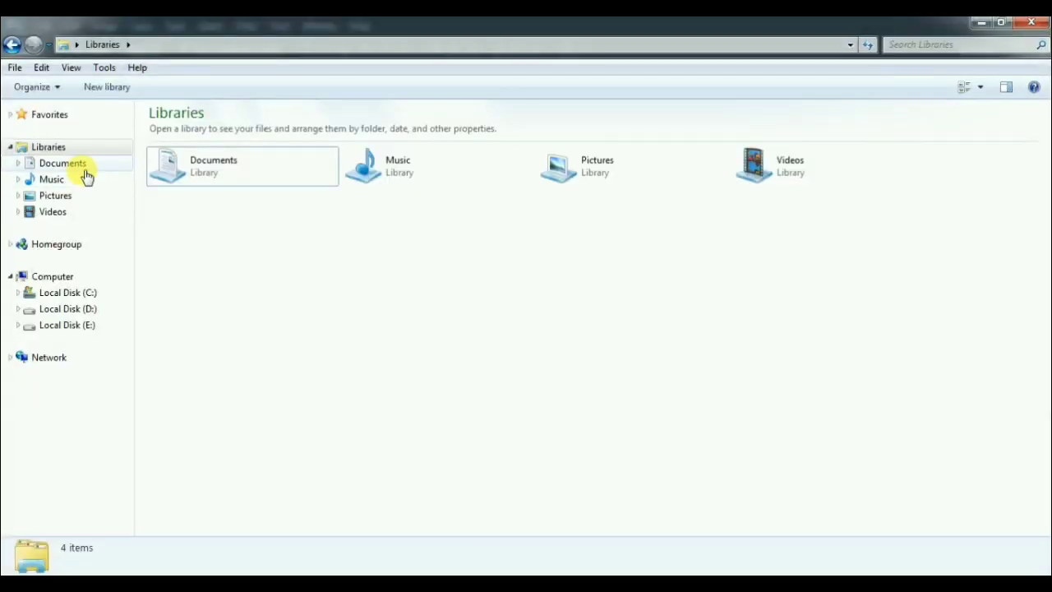
click(85, 169)
click(75, 190)
click(66, 124)
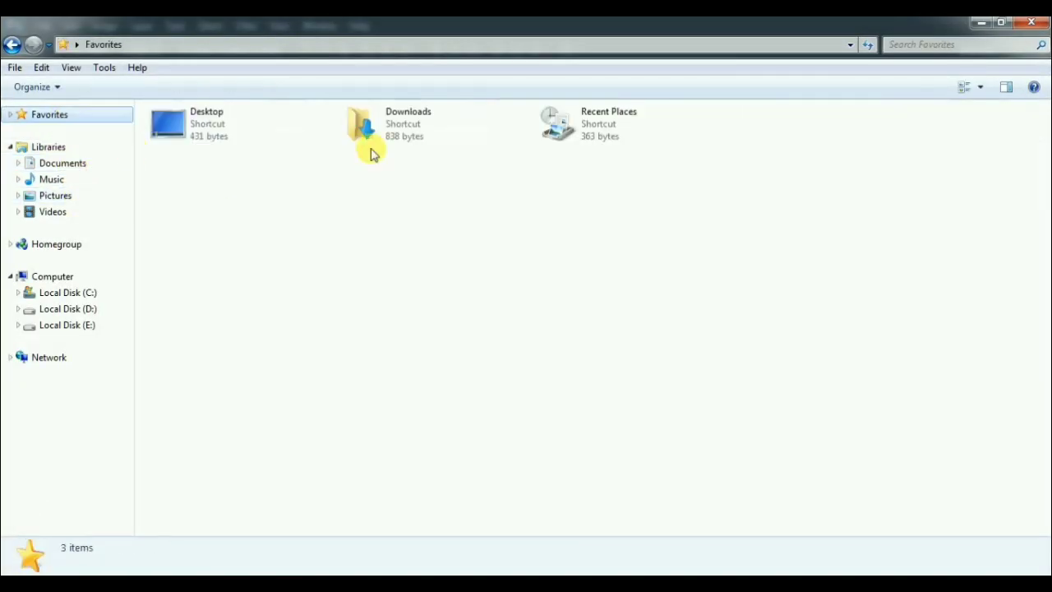
double_click(369, 147)
double_click(744, 181)
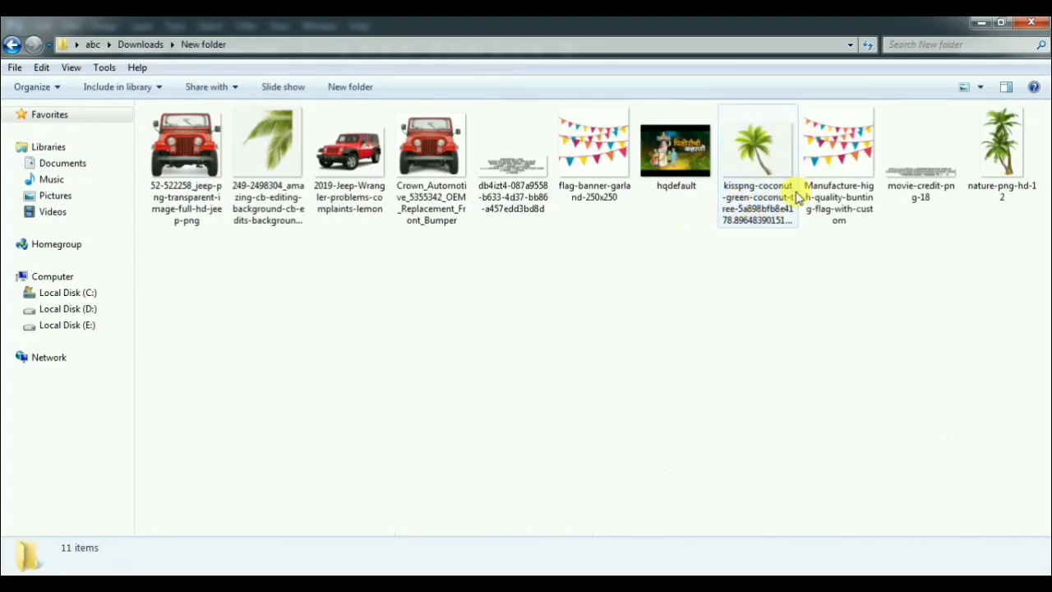
Step: Place movie-credit-png-18 on the poster and shrink it into a slim strip along the bottom
mouse_move(914, 172)
mouse_down()
mouse_move(351, 563)
mouse_move(450, 360)
mouse_up()
key(Return)
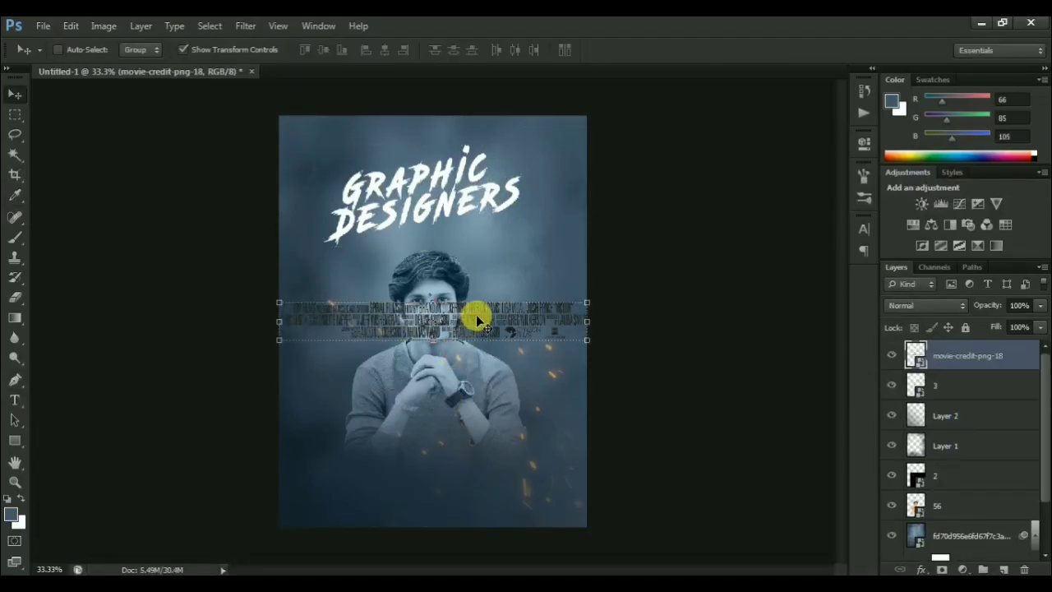
drag(474, 318, 486, 474)
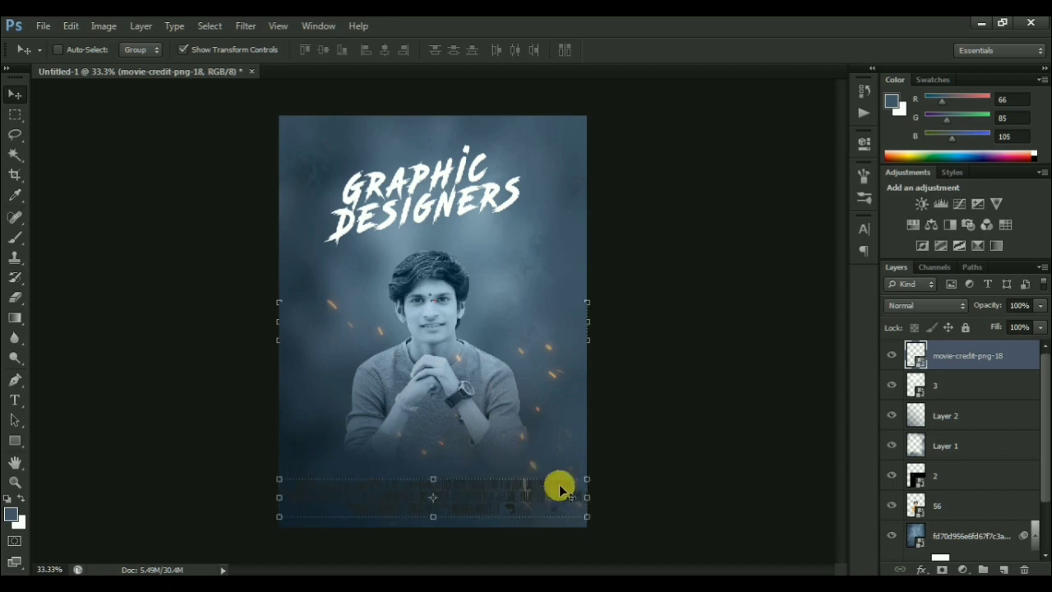
drag(587, 477, 579, 477)
key(Return)
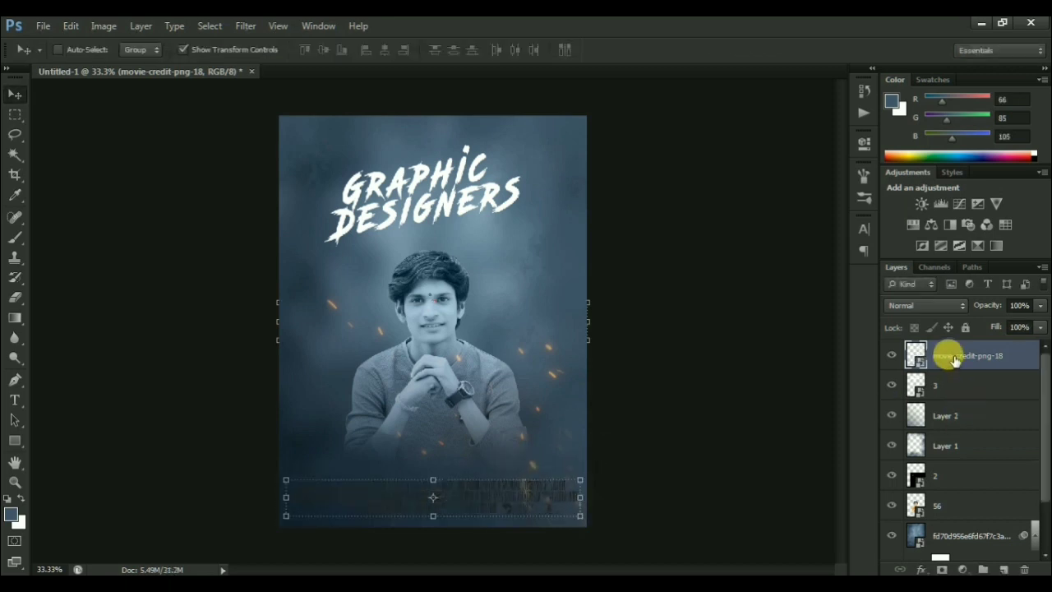
right_click(943, 354)
Step: Give the credits layer a white Color Overlay through Blending Options
click(899, 40)
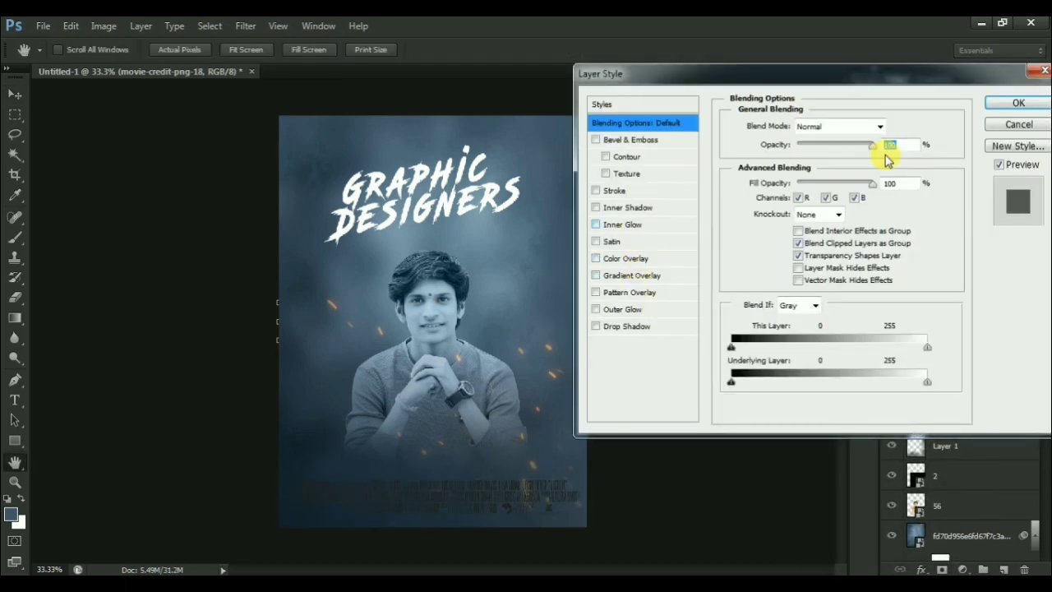
click(626, 258)
click(894, 129)
click(426, 365)
key(Return)
key(Return)
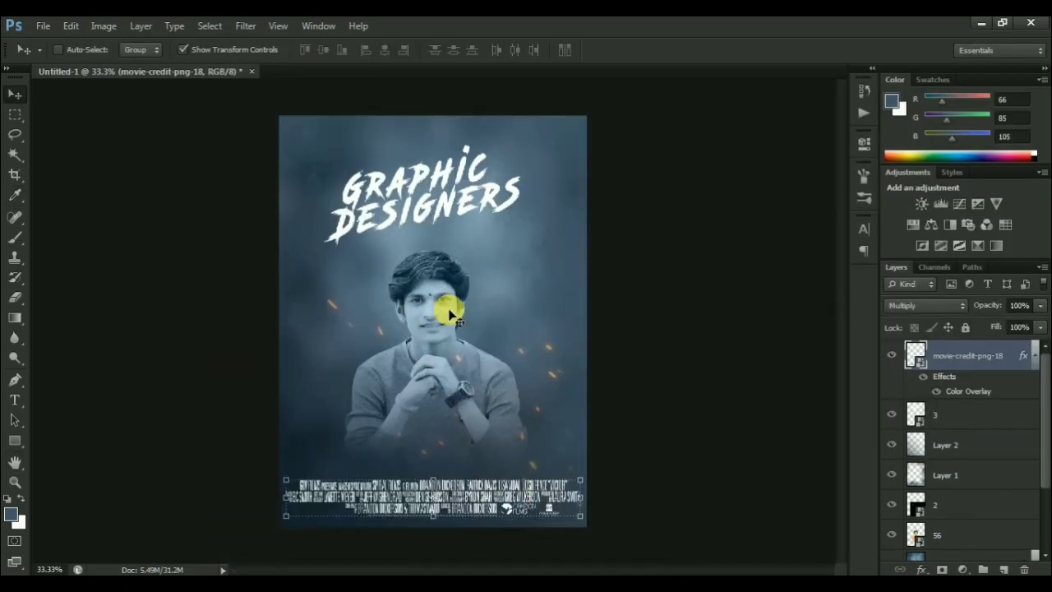
Step: Select title layer 3 from the canvas and nudge it slightly lower on the poster
right_click(435, 313)
click(475, 322)
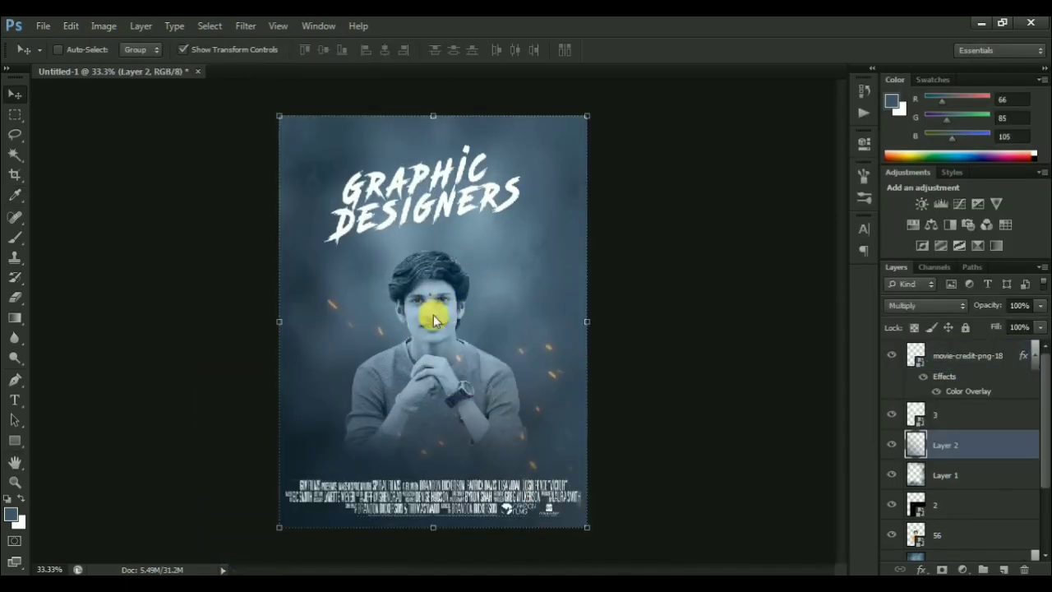
right_click(436, 314)
click(464, 338)
right_click(436, 313)
click(466, 354)
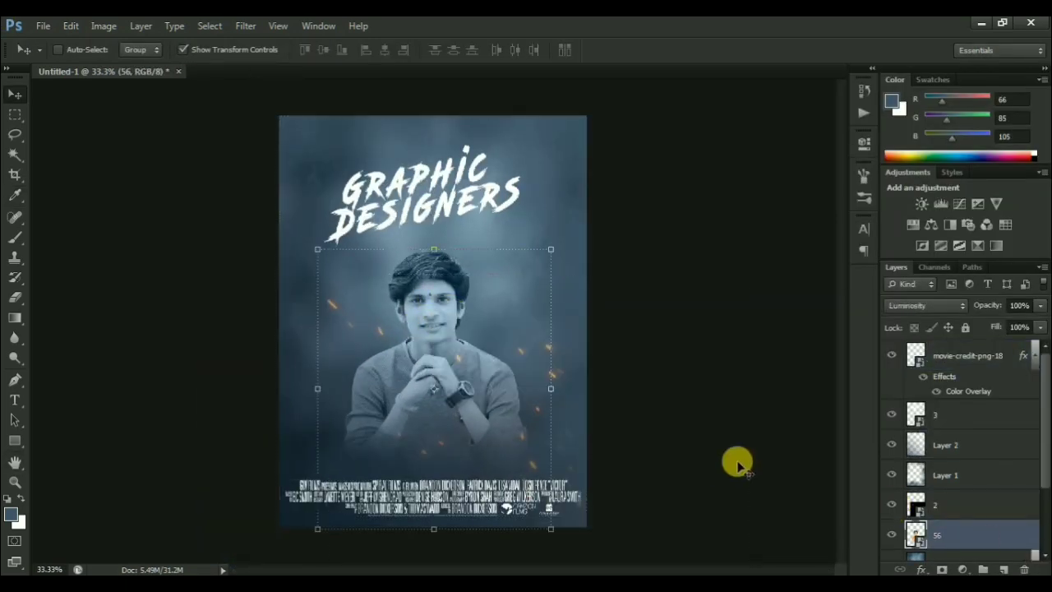
right_click(421, 227)
click(430, 217)
right_click(431, 220)
click(431, 220)
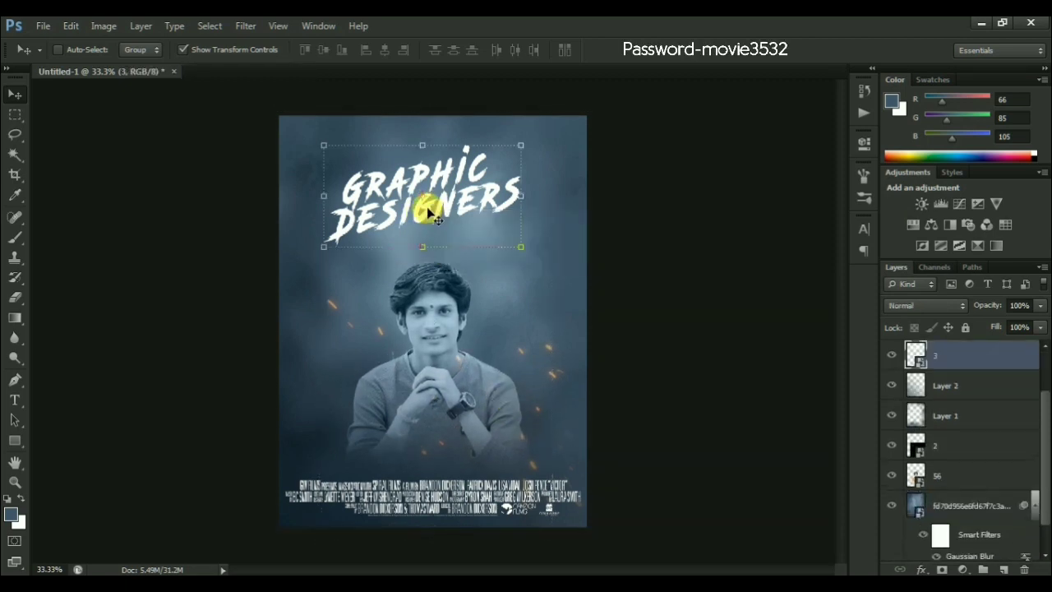
drag(424, 216, 427, 230)
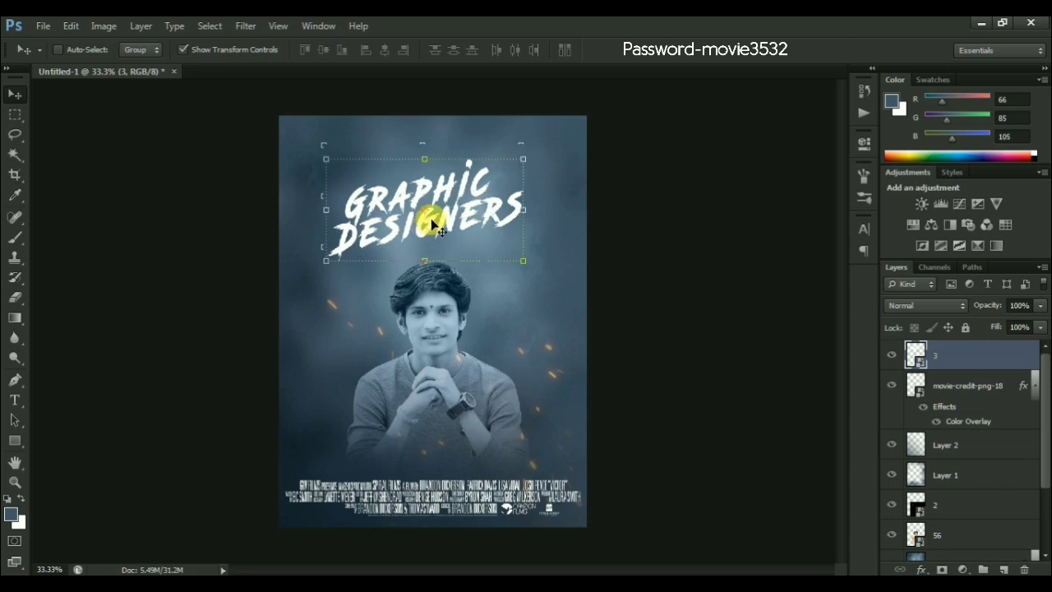
Step: Bring the asset folder window back up from the taskbar
scroll(436, 223, up, 1)
scroll(693, 451, down, 2)
scroll(693, 451, up, 1)
scroll(739, 461, down, 1)
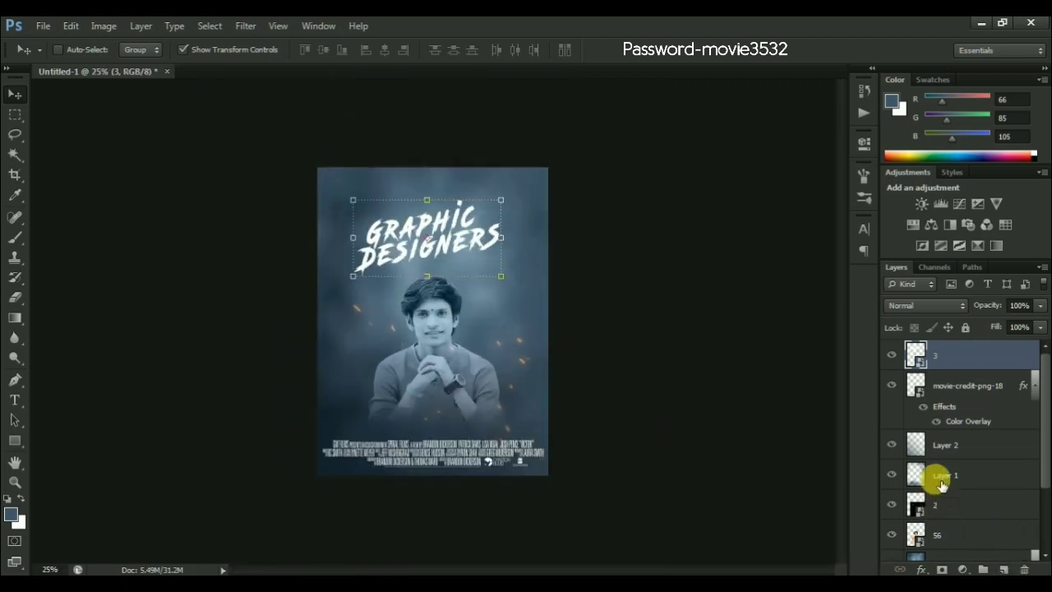
scroll(359, 465, up, 1)
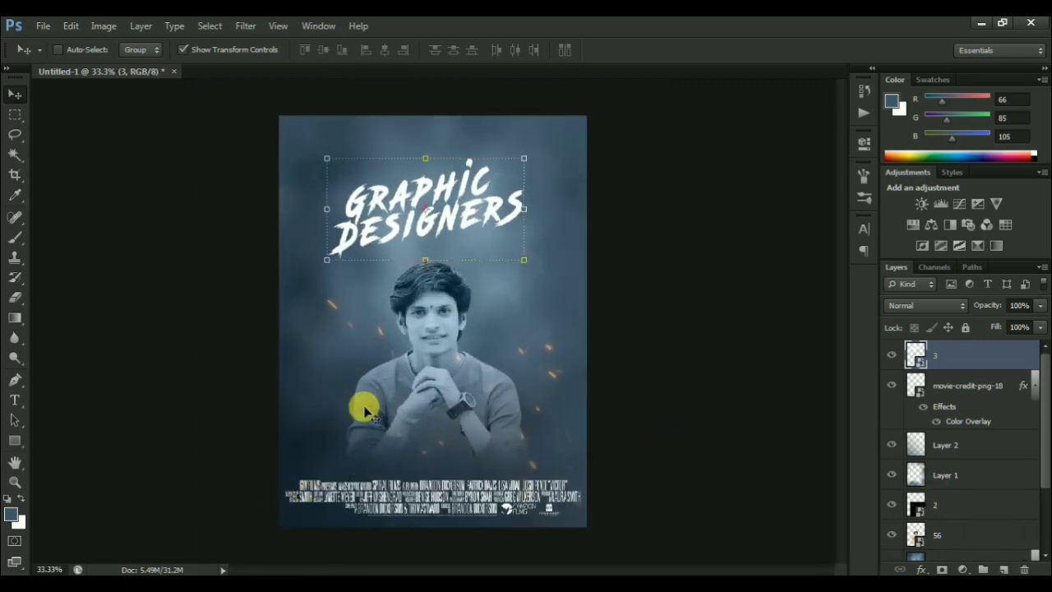
click(277, 516)
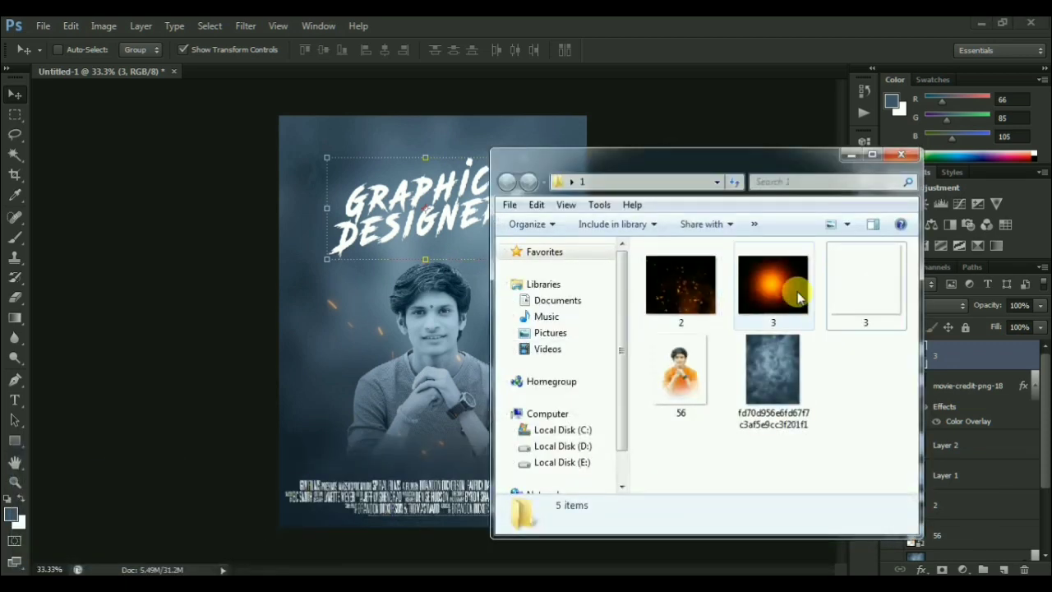
Step: Place orange flare image 3 into the poster, enlarge it, and set it to Screen blending
mouse_move(799, 298)
mouse_down()
mouse_move(629, 329)
mouse_move(382, 287)
mouse_move(390, 277)
mouse_up()
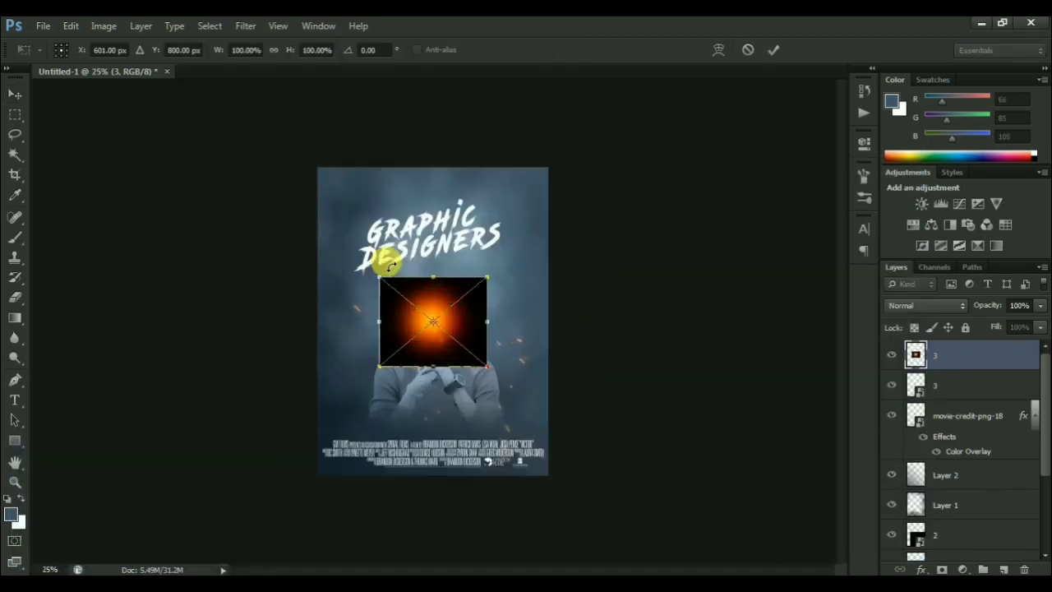
key(ctrl+plus)
drag(503, 261, 581, 197)
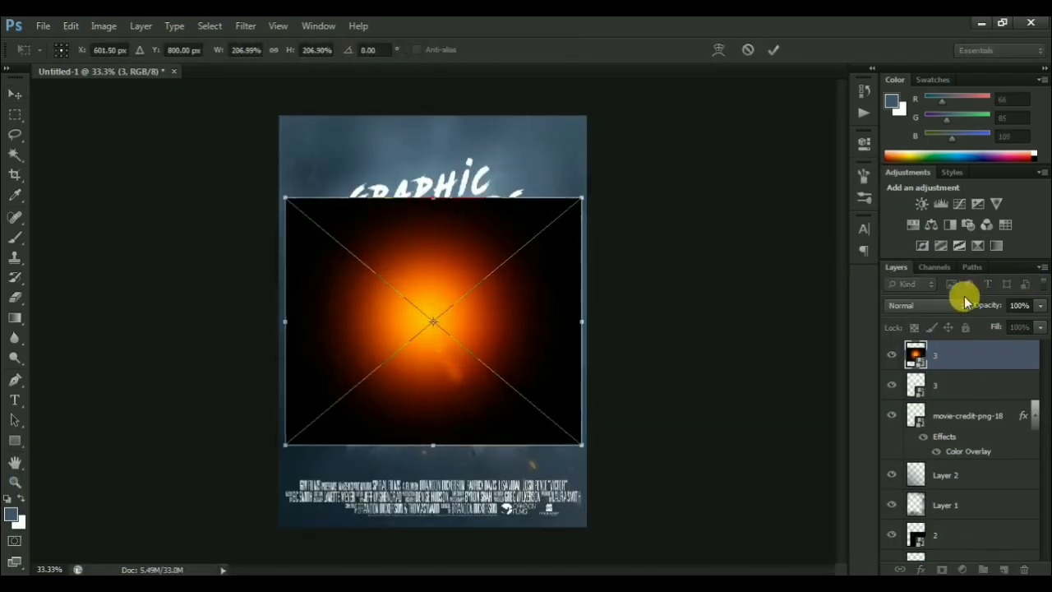
click(965, 301)
click(916, 137)
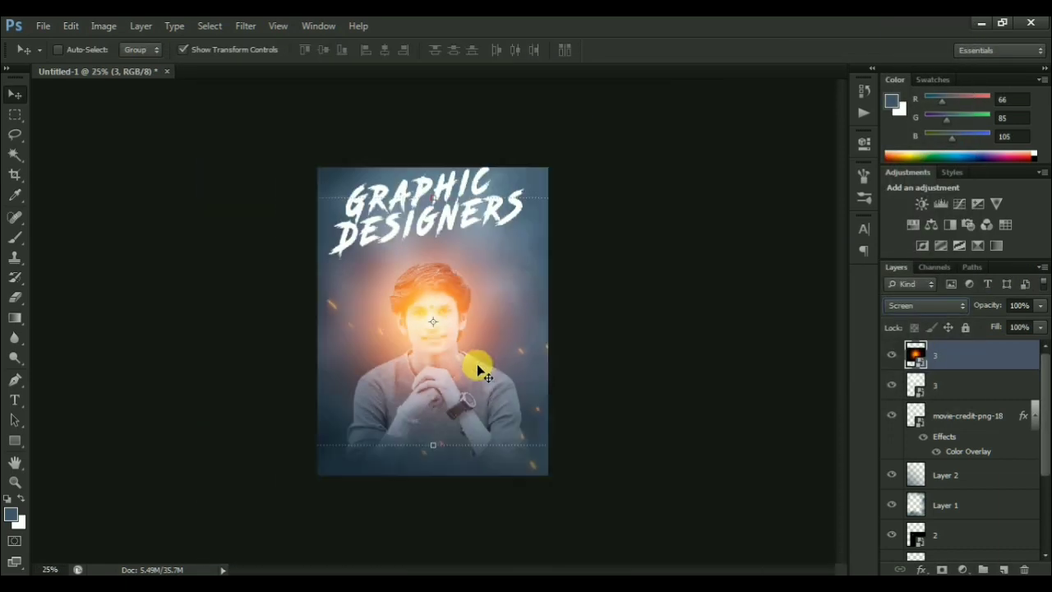
Step: Move the flare up-left behind the title and enlarge it to about 562%
mouse_move(496, 366)
mouse_down()
mouse_move(378, 223)
mouse_move(331, 135)
mouse_up()
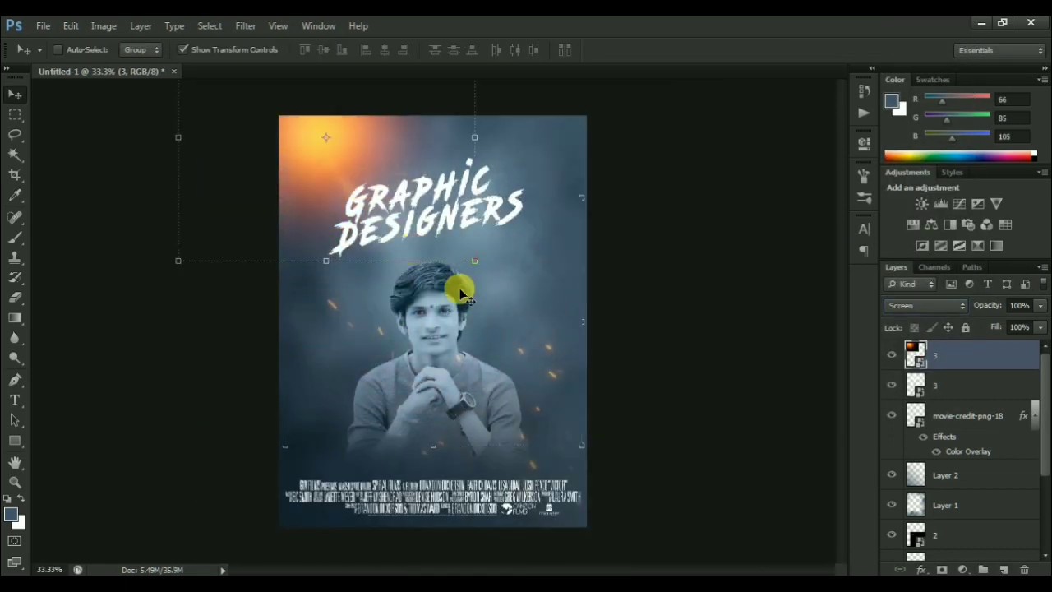
drag(470, 252, 729, 463)
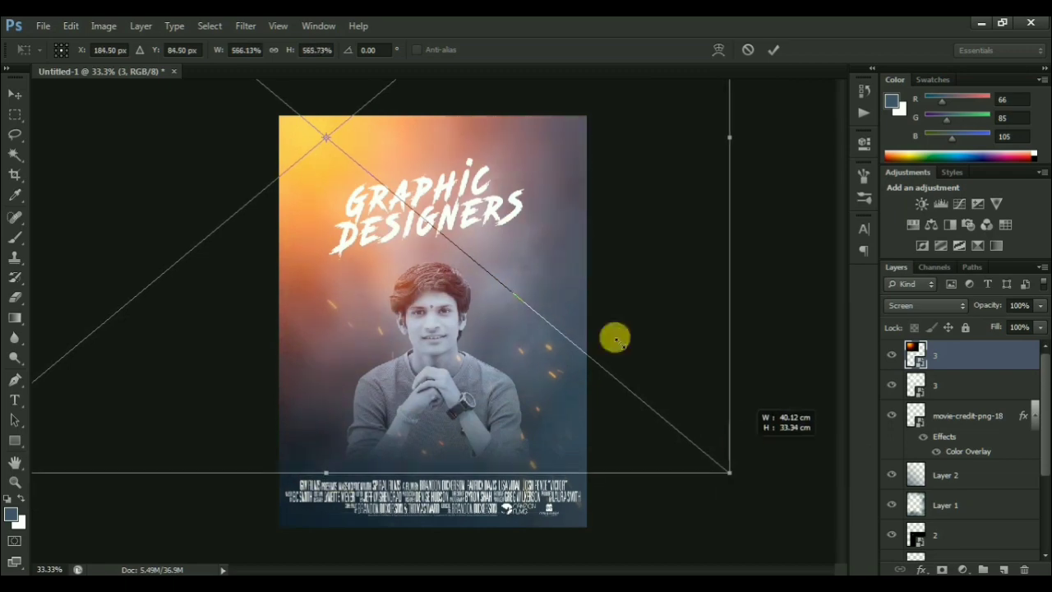
mouse_move(553, 280)
mouse_down()
mouse_move(556, 293)
mouse_move(561, 286)
mouse_up()
key(Return)
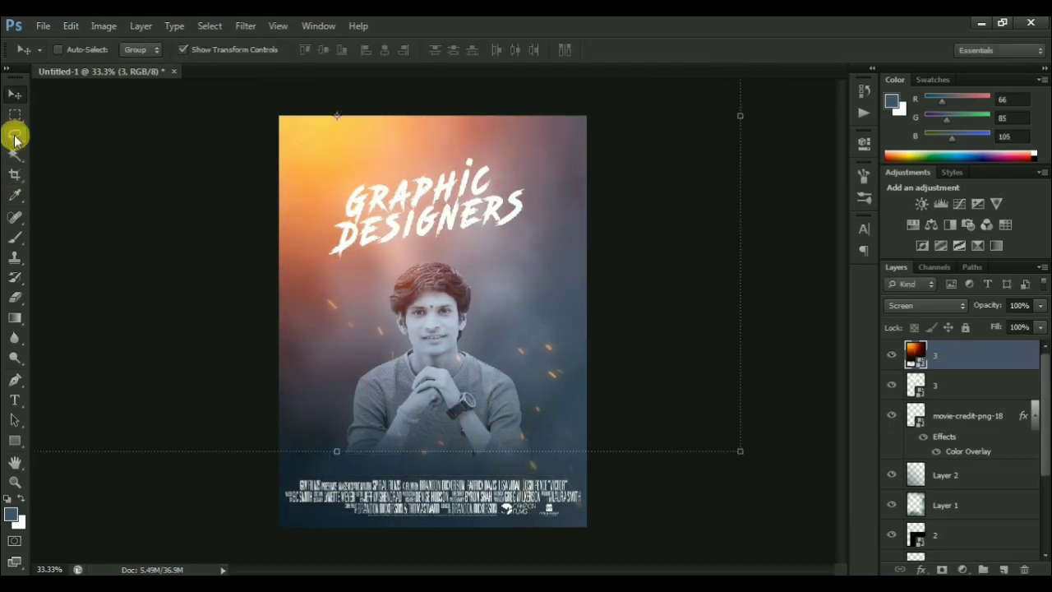
Step: Fine-tune the flare's position, shifting it left and down in the upper-left corner
click(14, 134)
key(ctrl+minus)
key(ctrl+plus)
key(ctrl+plus)
key(ctrl+minus)
key(ctrl+minus)
key(ctrl+minus)
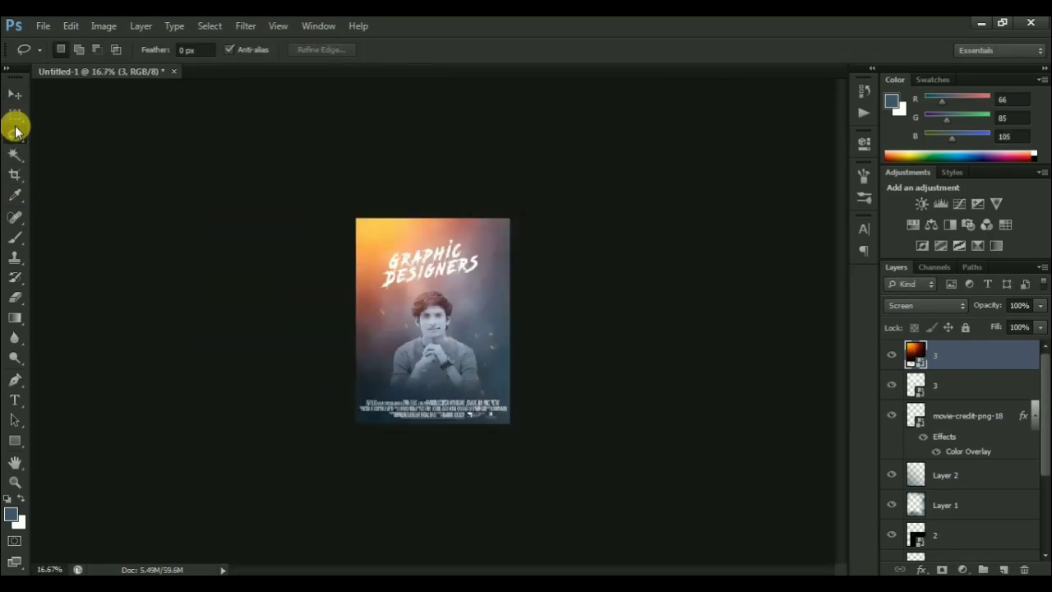
key(ctrl+plus)
key(ctrl+plus)
click(15, 94)
mouse_move(441, 147)
mouse_down()
mouse_move(420, 169)
mouse_move(483, 159)
mouse_up()
mouse_move(462, 159)
mouse_down()
mouse_move(411, 164)
mouse_move(425, 189)
mouse_up()
click(15, 134)
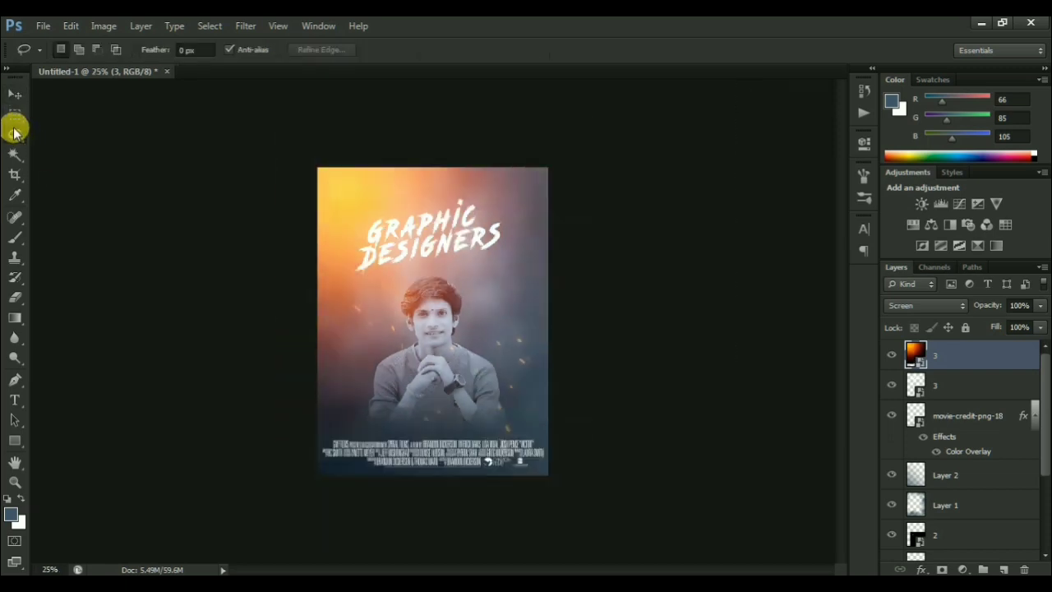
key(ctrl+plus)
drag(419, 349, 409, 316)
key(ctrl+plus)
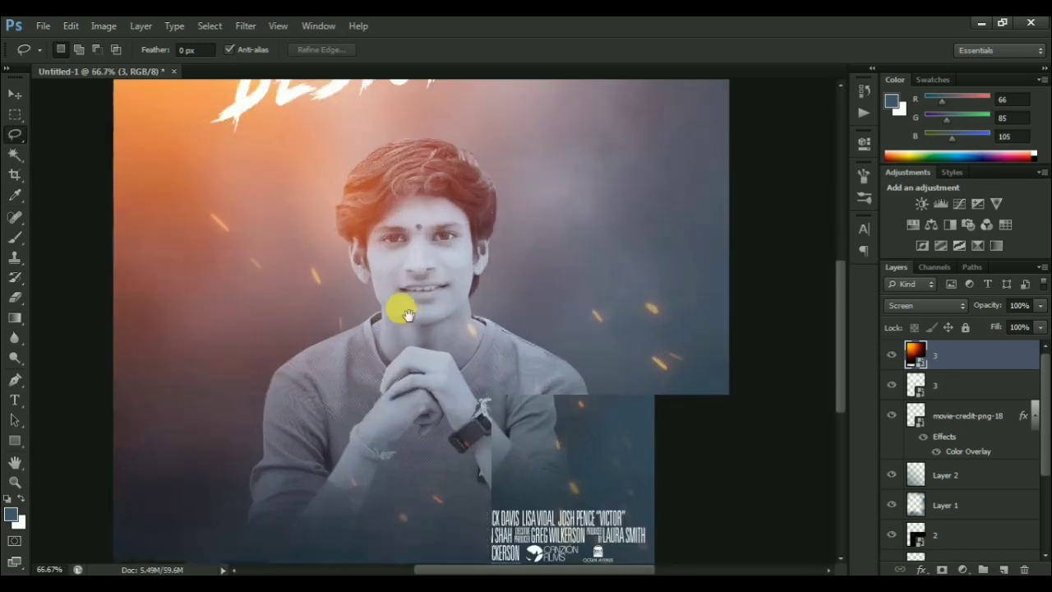
click(14, 93)
right_click(421, 269)
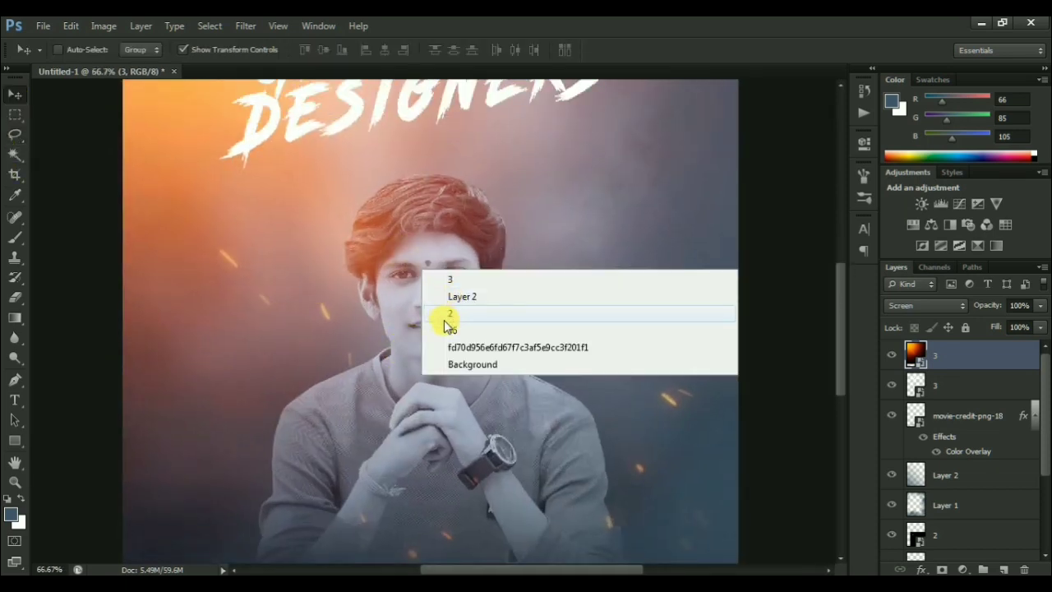
click(452, 329)
click(104, 25)
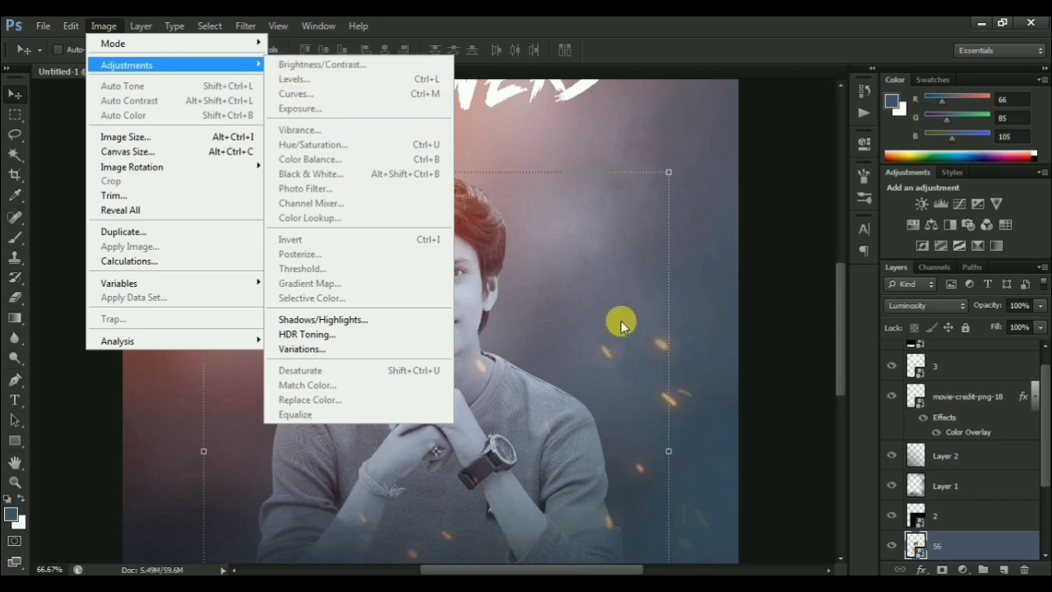
click(487, 281)
key(ctrl+plus)
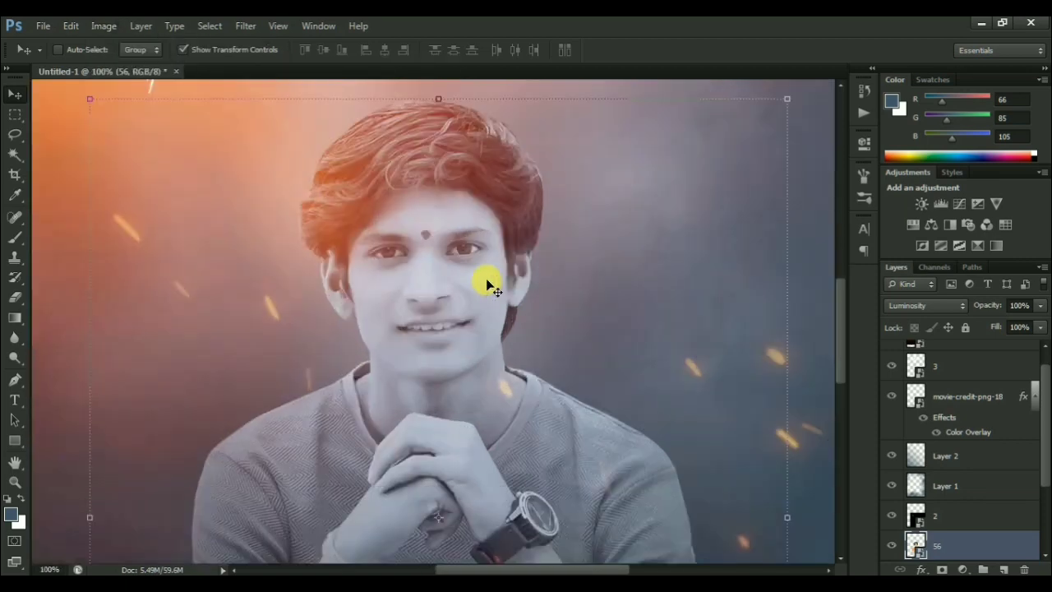
key(ctrl+plus)
scroll(463, 310, down, 2)
double_click(916, 547)
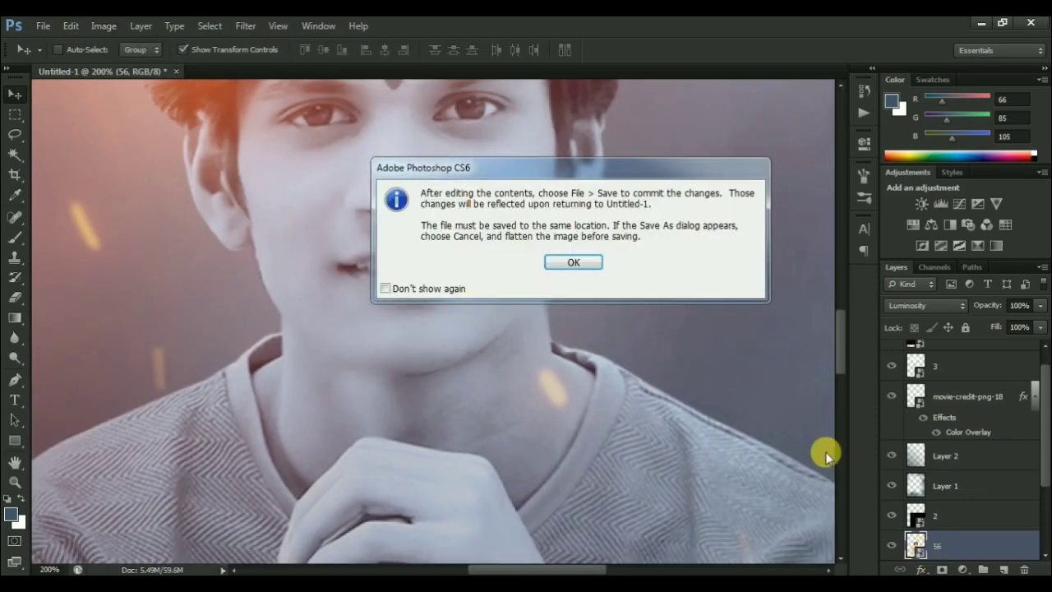
key(Return)
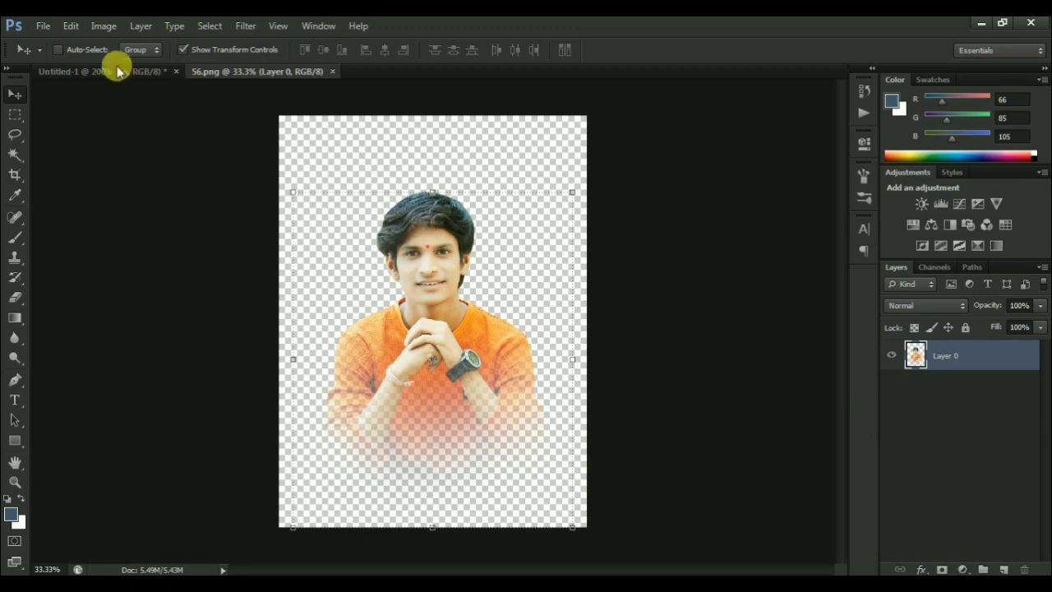
click(166, 71)
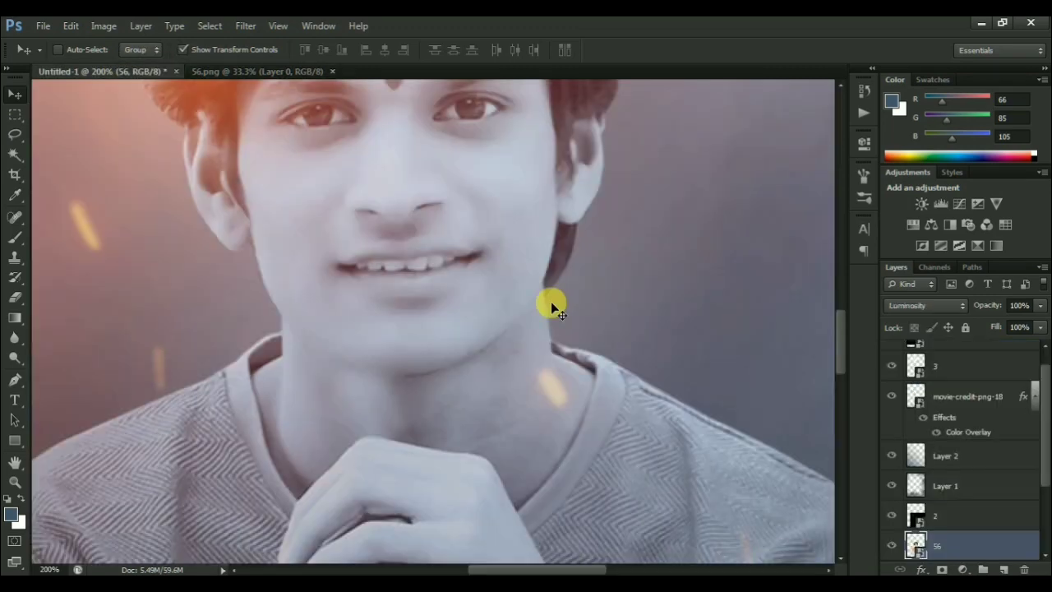
key(ctrl+0)
key(ctrl+plus)
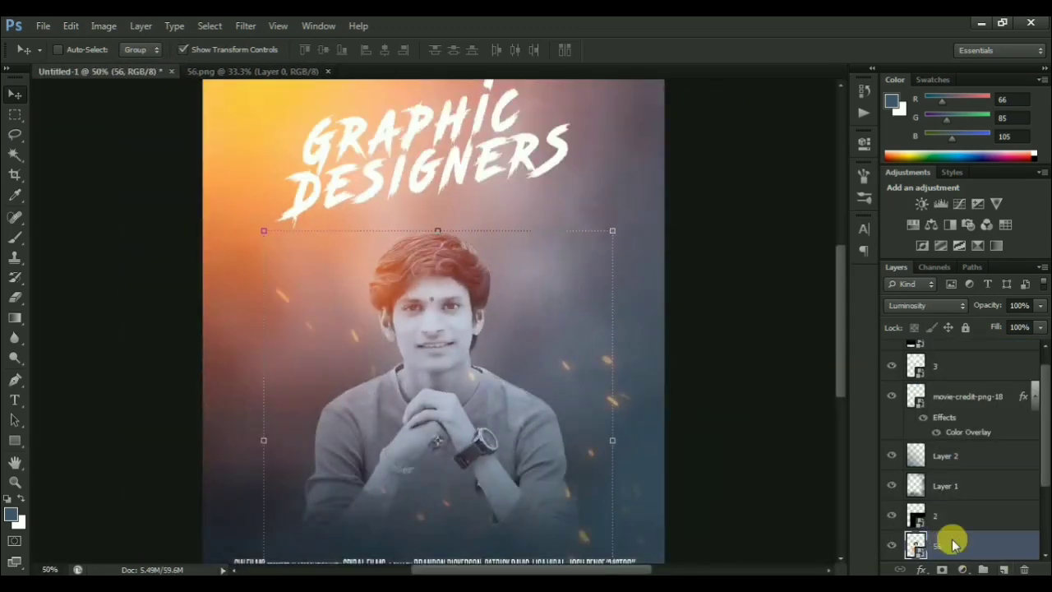
right_click(950, 546)
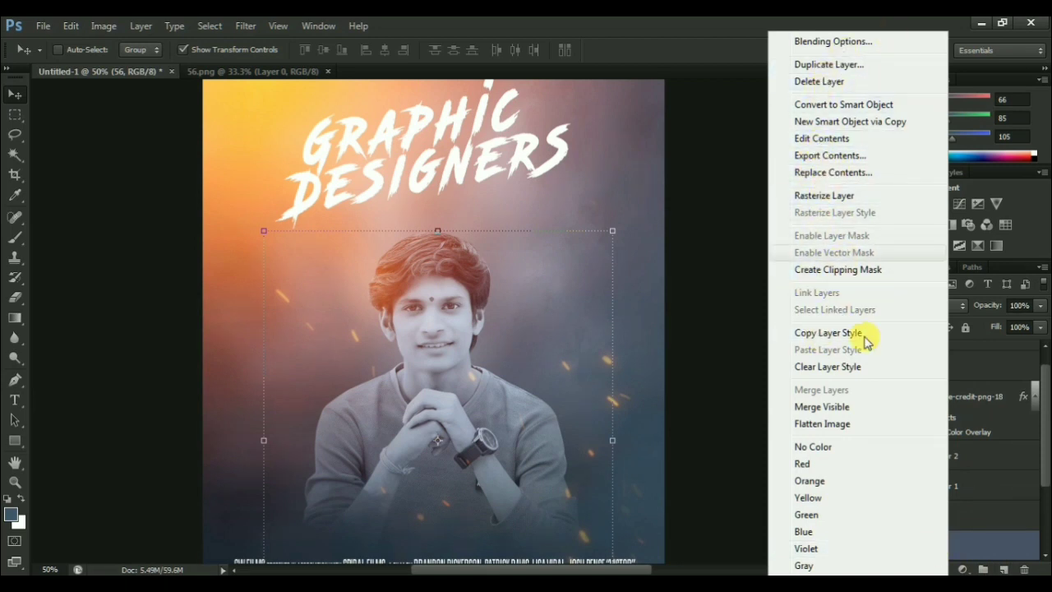
click(984, 523)
click(15, 134)
key(ctrl+minus)
key(ctrl+minus)
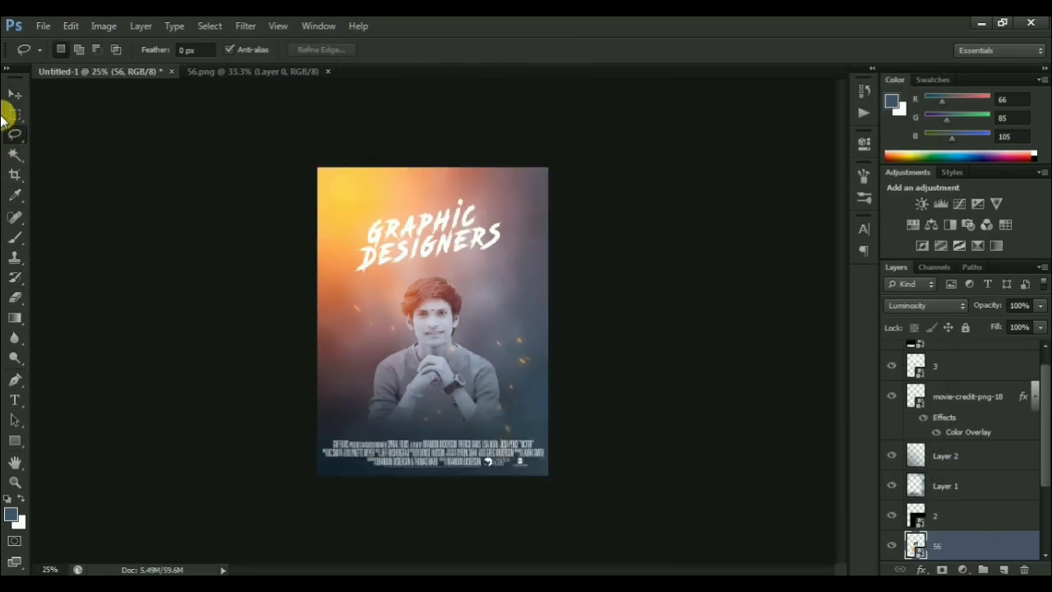
key(ctrl+plus)
click(14, 93)
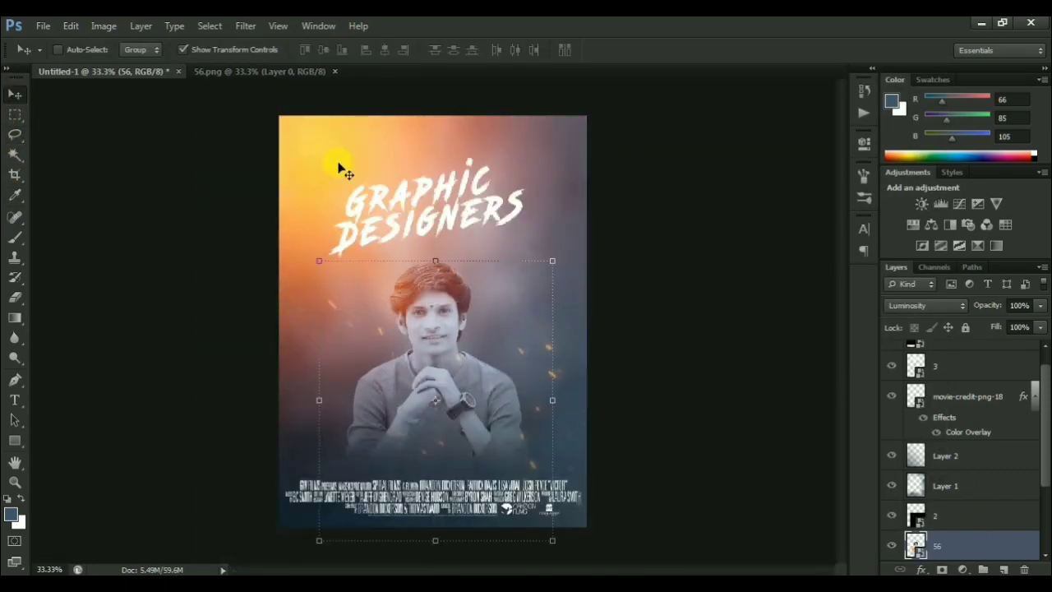
Step: Lower the orange flare layer's opacity and move it up and to the right
drag(1013, 327, 1004, 327)
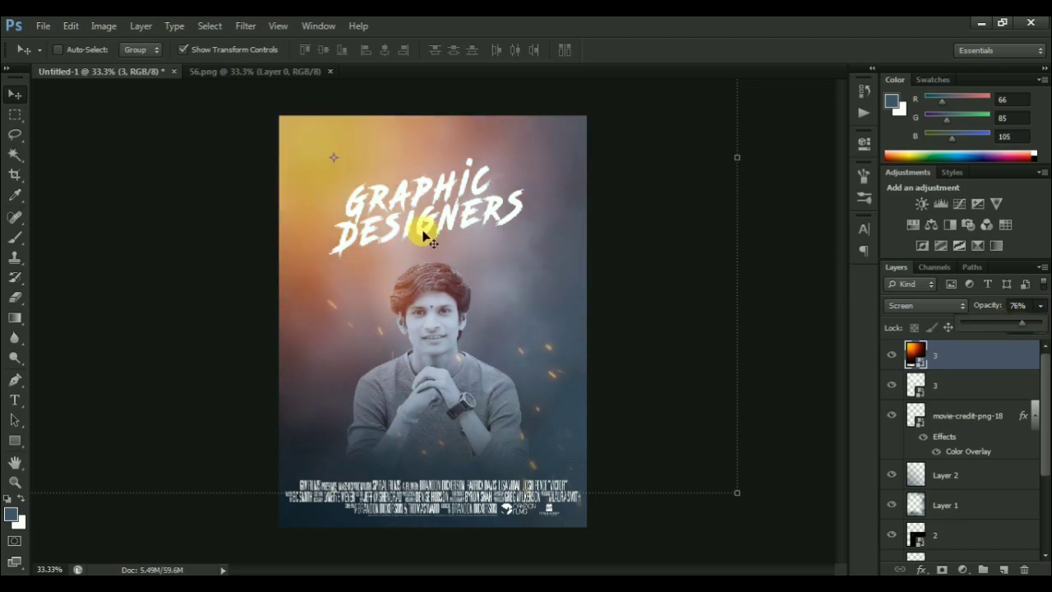
drag(313, 221, 329, 197)
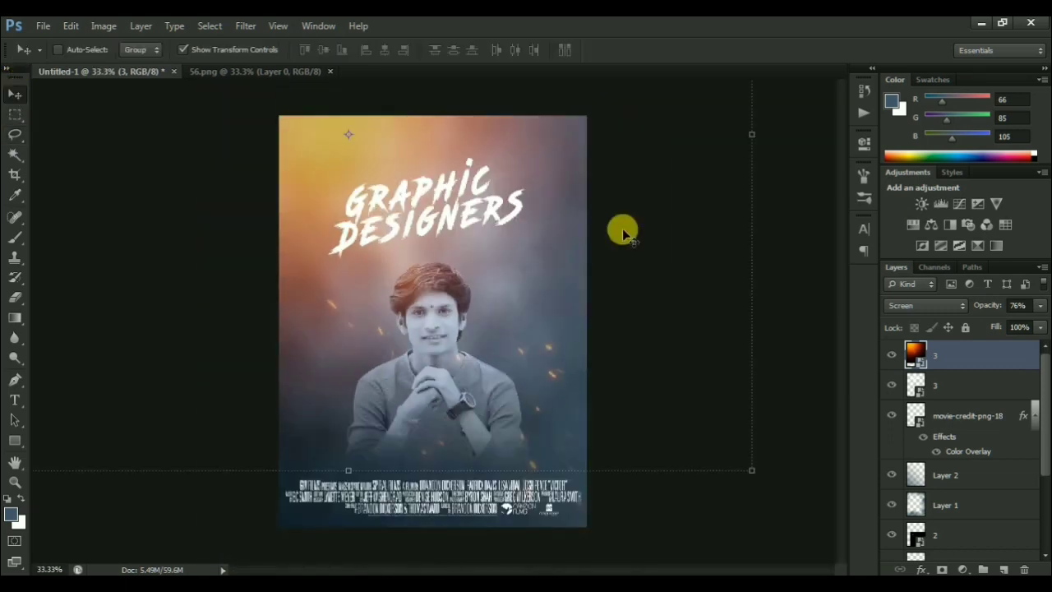
right_click(441, 216)
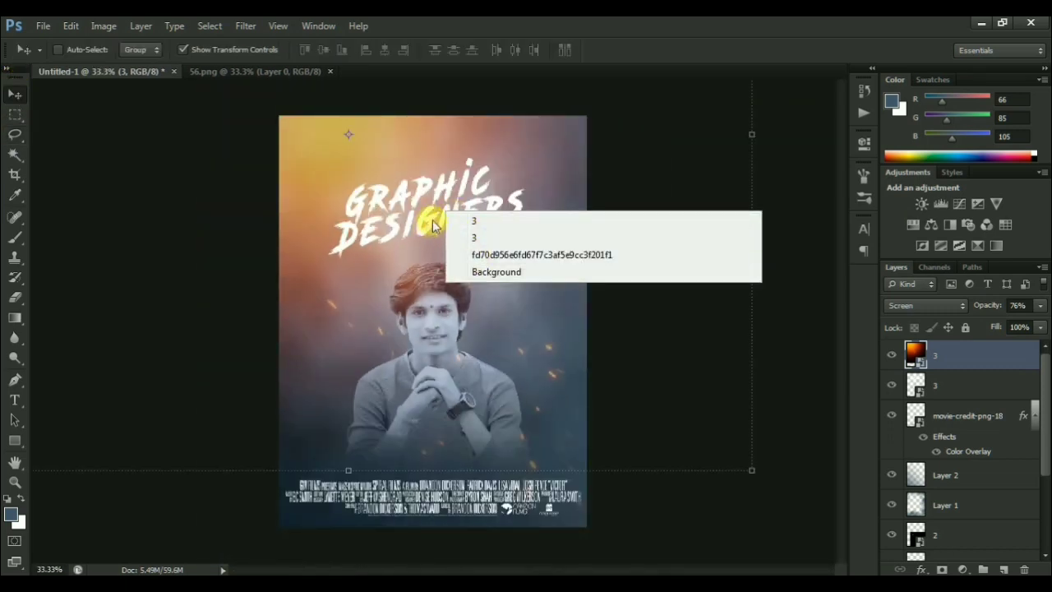
click(433, 225)
Step: Free Transform the title layer slightly smaller and reposition it a bit higher
right_click(431, 228)
click(441, 234)
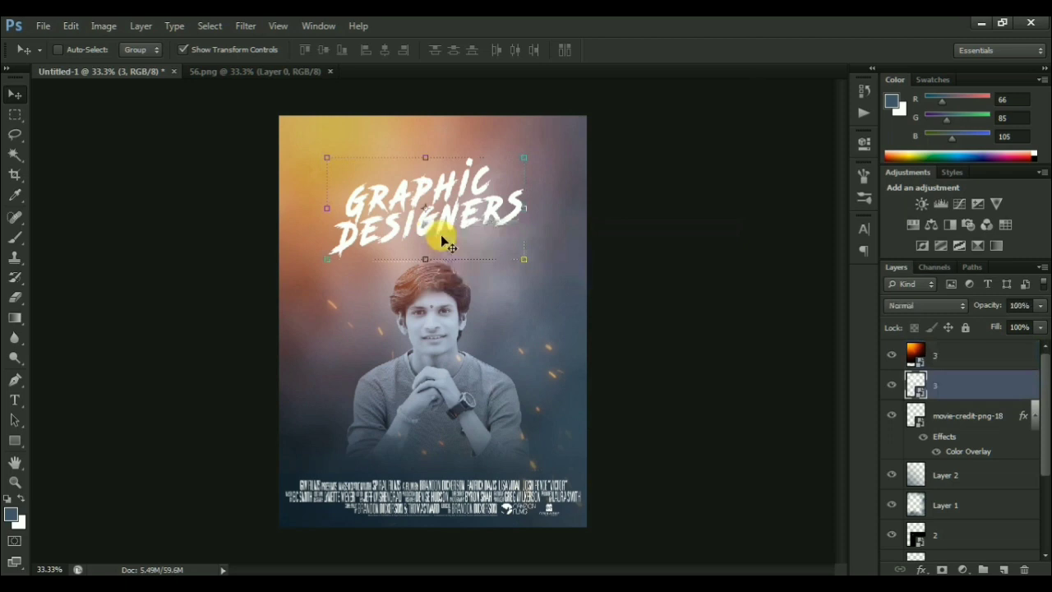
click(522, 164)
drag(744, 523, 742, 530)
drag(463, 228, 469, 207)
key(Return)
Step: Add a new empty Layer 3 above the orange flare layer
click(13, 134)
key(ctrl+minus)
key(ctrl+plus)
key(ctrl+plus)
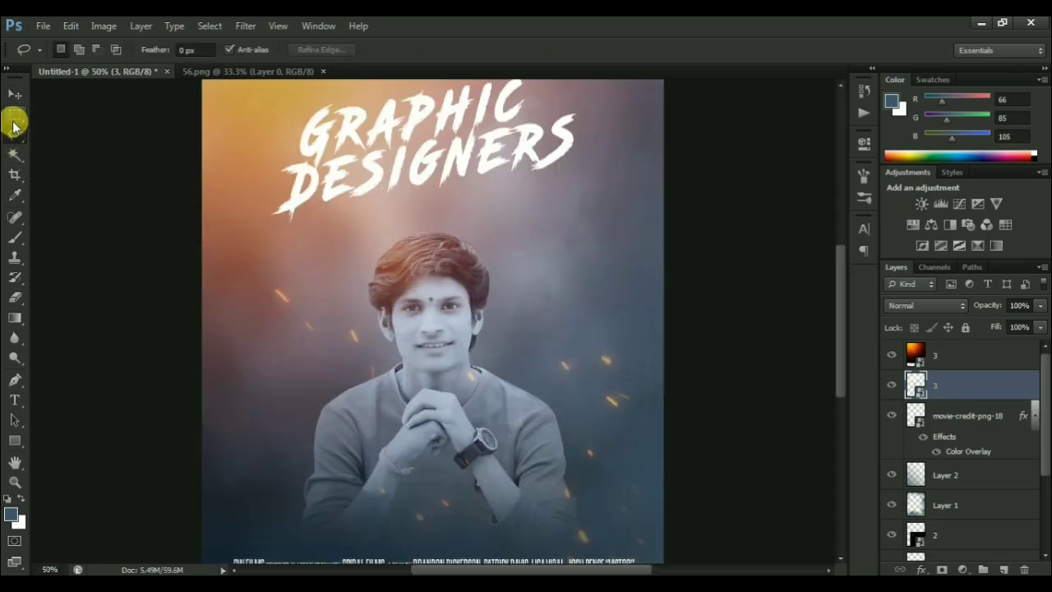
key(ctrl+plus)
key(ctrl+minus)
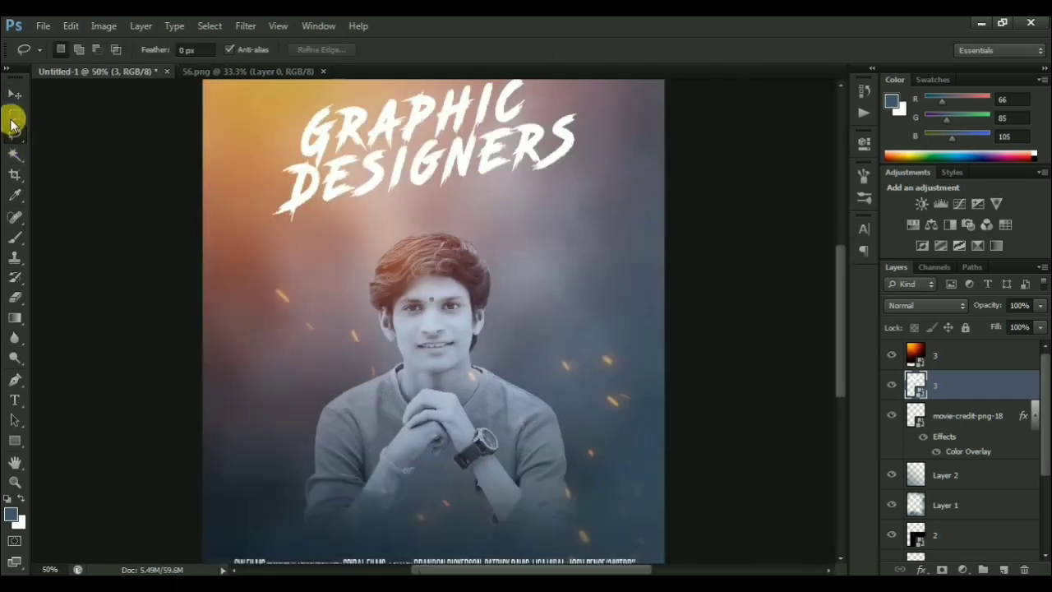
click(13, 99)
key(ctrl+plus)
key(ctrl+minus)
key(ctrl+minus)
click(935, 355)
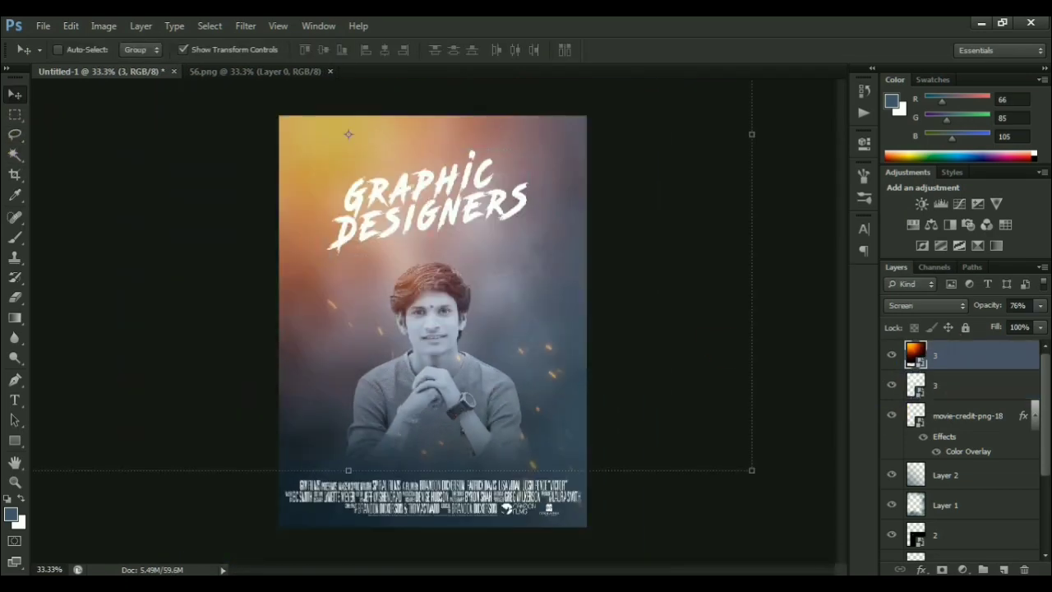
click(1004, 569)
key(ctrl+minus)
Step: Fill Layer 3 with solid black using the Paint Bucket
key(ctrl+plus)
click(15, 296)
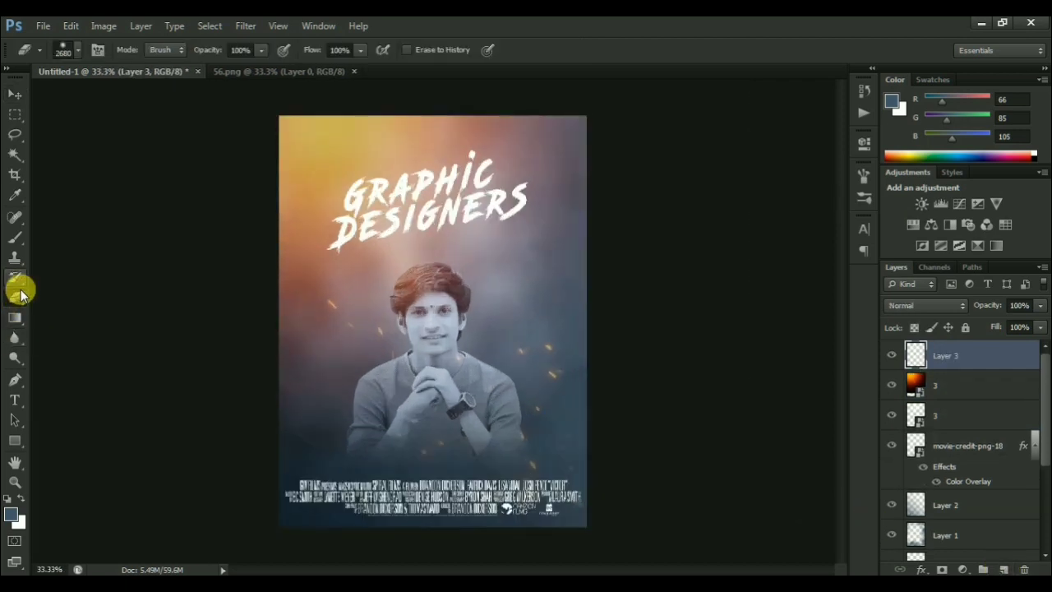
right_click(18, 294)
click(16, 316)
right_click(16, 316)
click(82, 326)
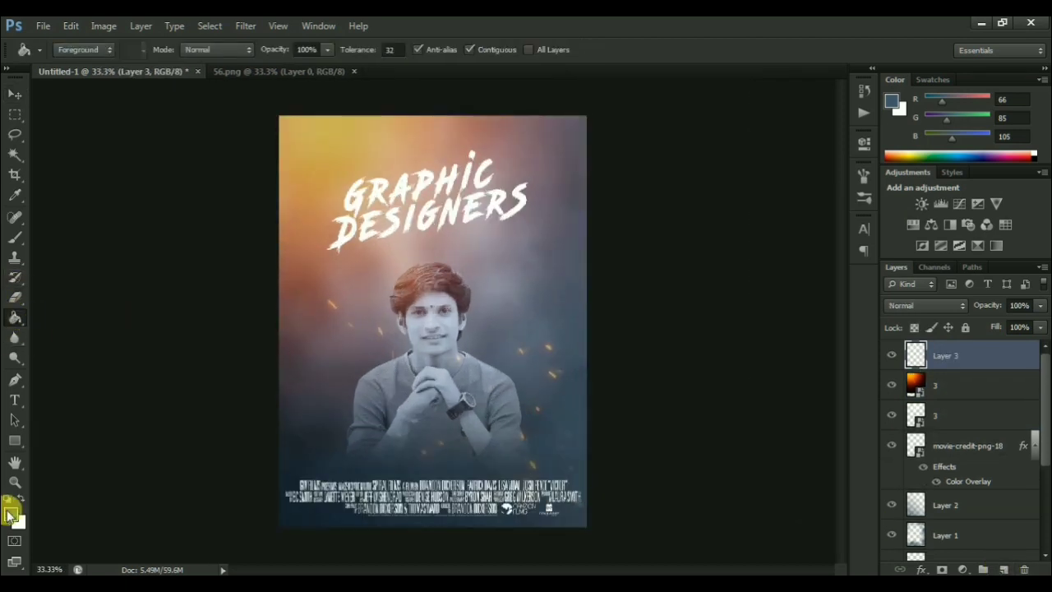
click(11, 513)
drag(673, 216, 493, 277)
key(Return)
click(492, 286)
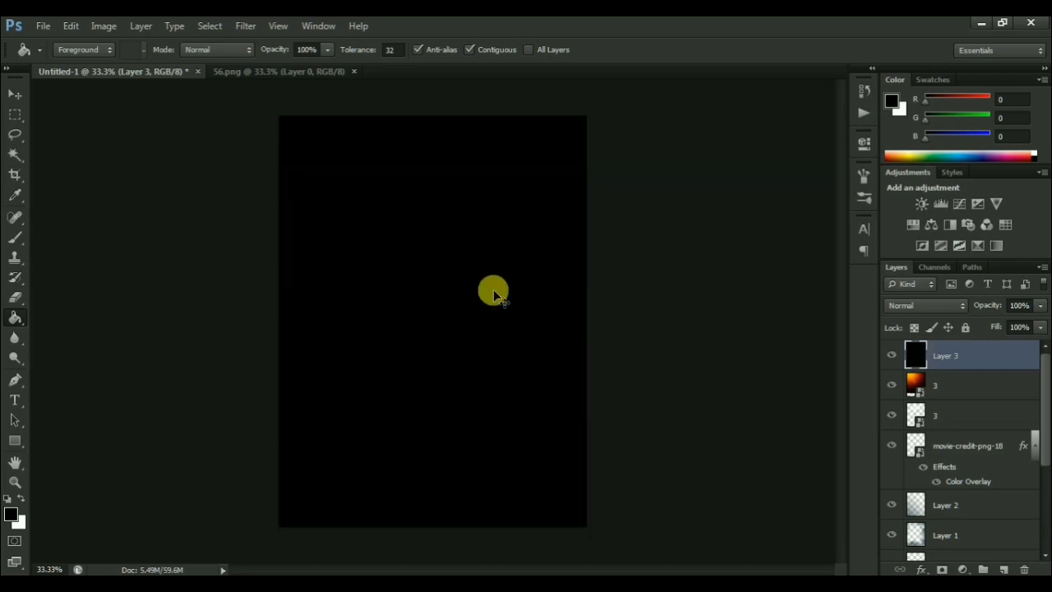
Step: Set up a huge soft round brush of about 2680 px
key(ctrl+minus)
key(ctrl+plus)
click(15, 237)
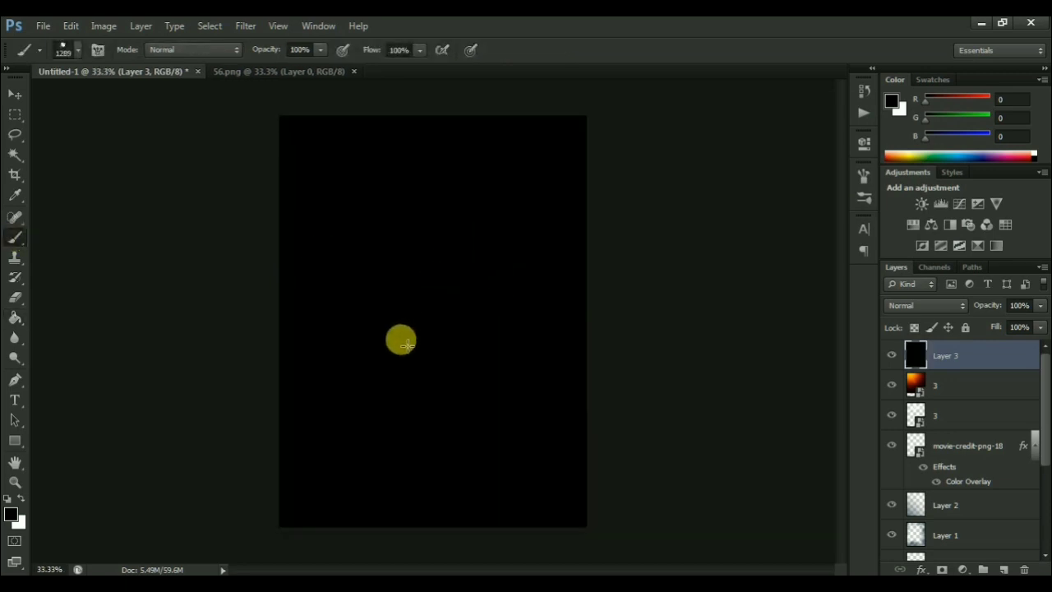
key(ctrl+minus)
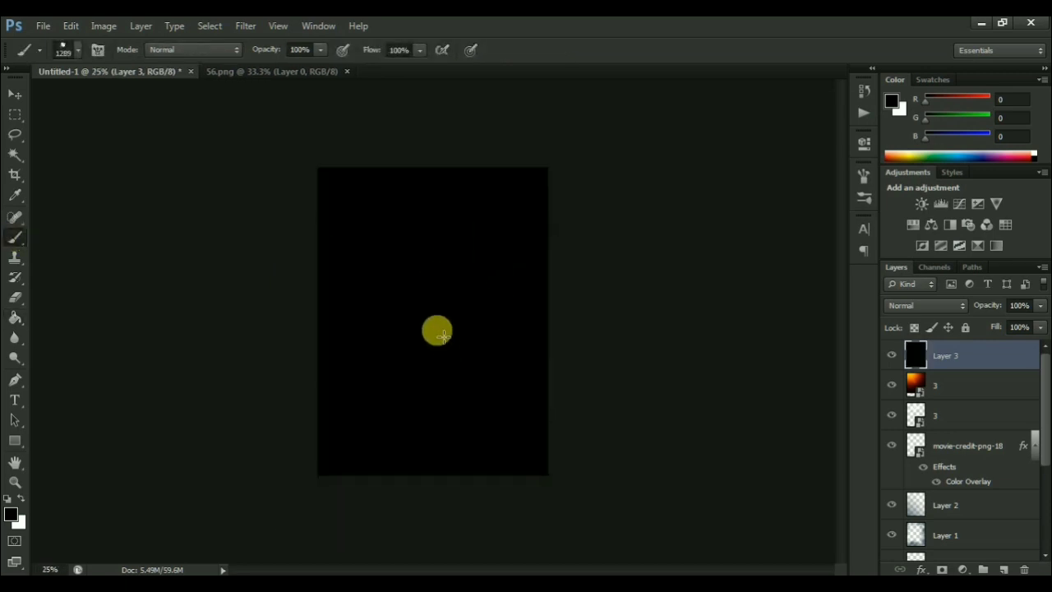
right_click(435, 327)
mouse_move(586, 364)
mouse_down()
mouse_move(580, 375)
mouse_move(598, 338)
mouse_up()
click(555, 430)
key(Return)
right_click(438, 288)
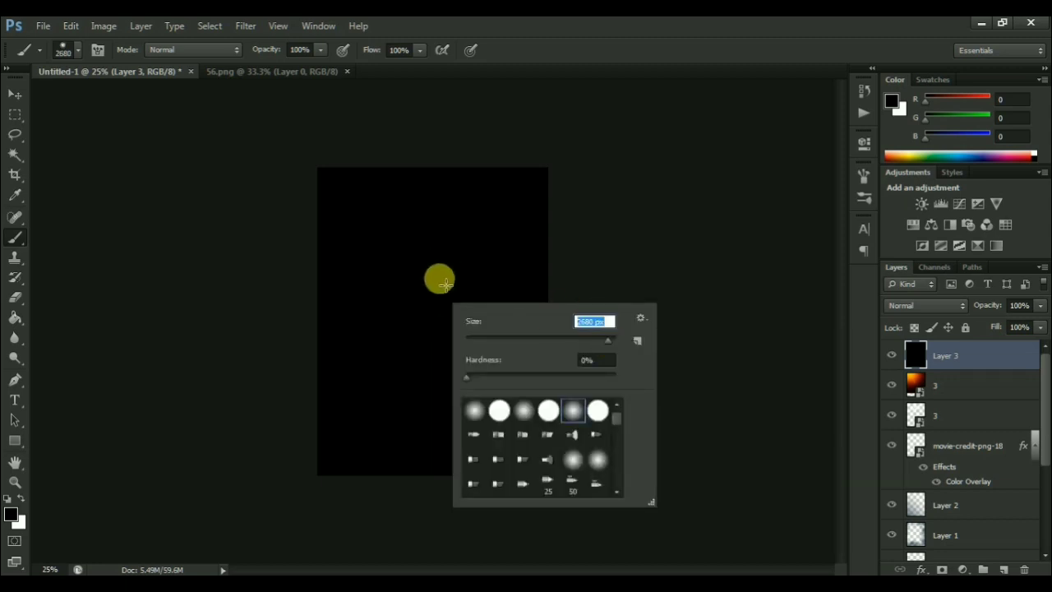
key(Return)
key(ctrl+plus)
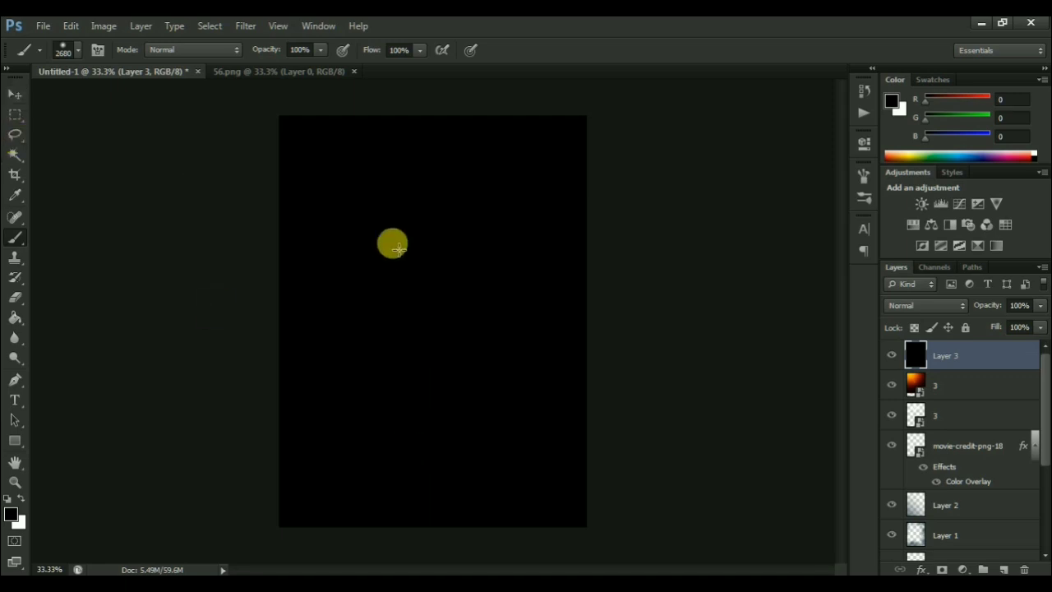
Step: Erase the black layer's centre into a vignette and set Layer 3 to Vivid Light blending
click(14, 93)
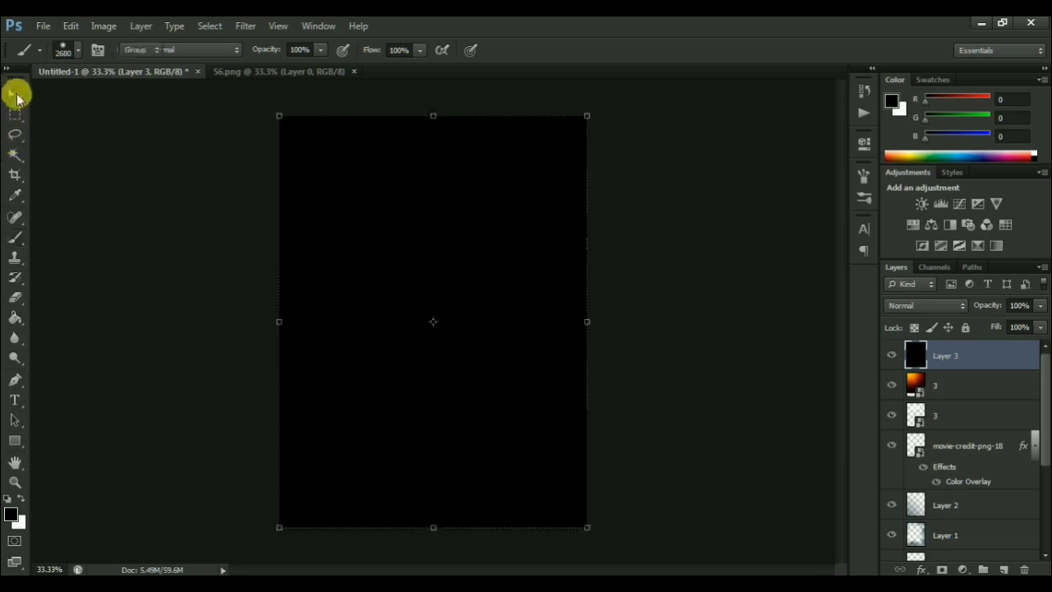
drag(498, 331, 483, 296)
key(ctrl+z)
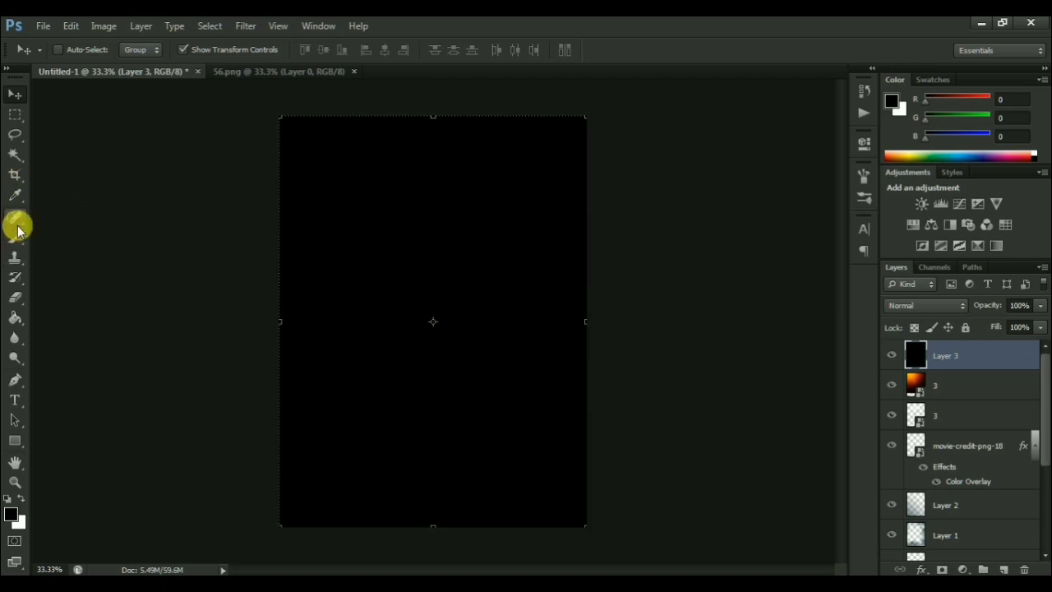
click(18, 229)
click(15, 296)
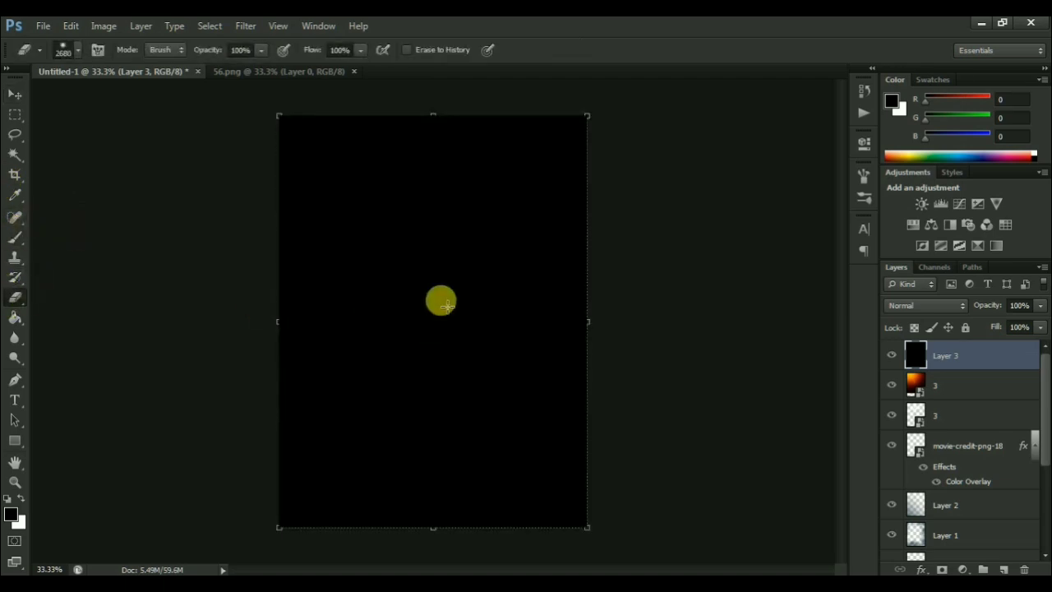
click(446, 304)
key(ctrl+z)
click(457, 345)
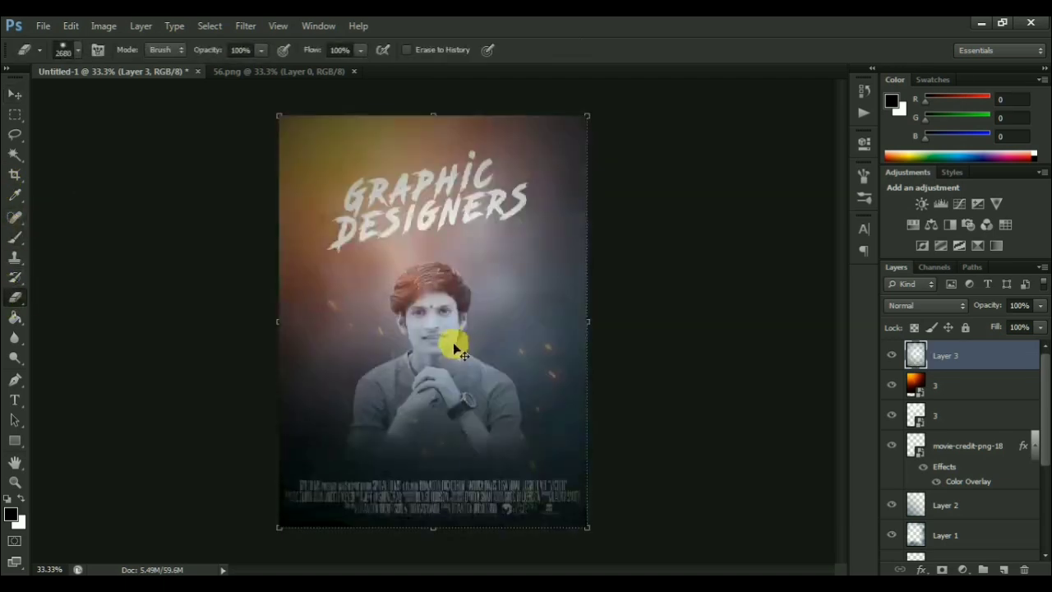
click(460, 333)
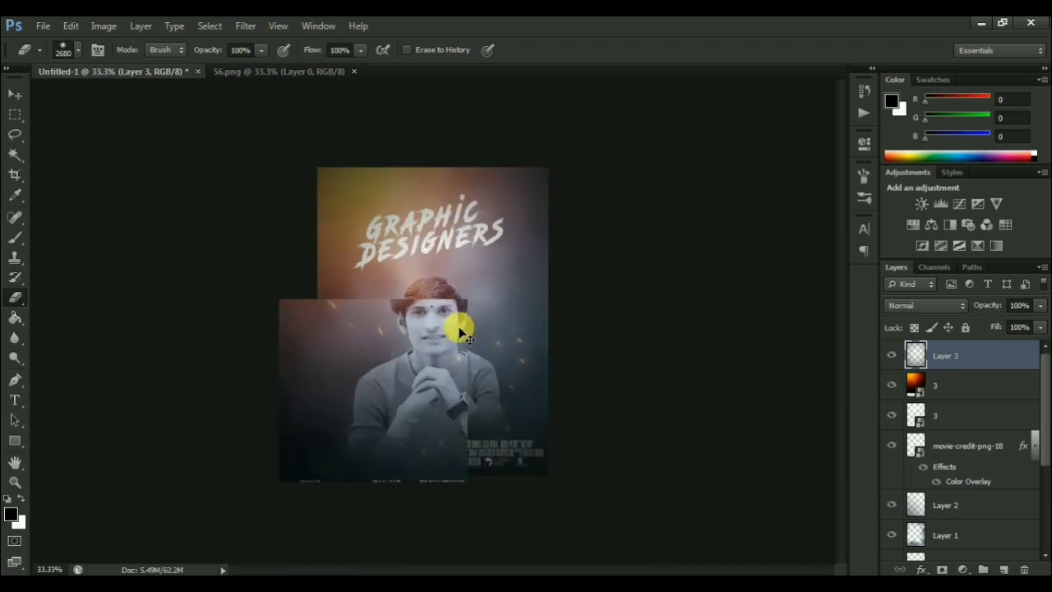
click(928, 305)
click(925, 263)
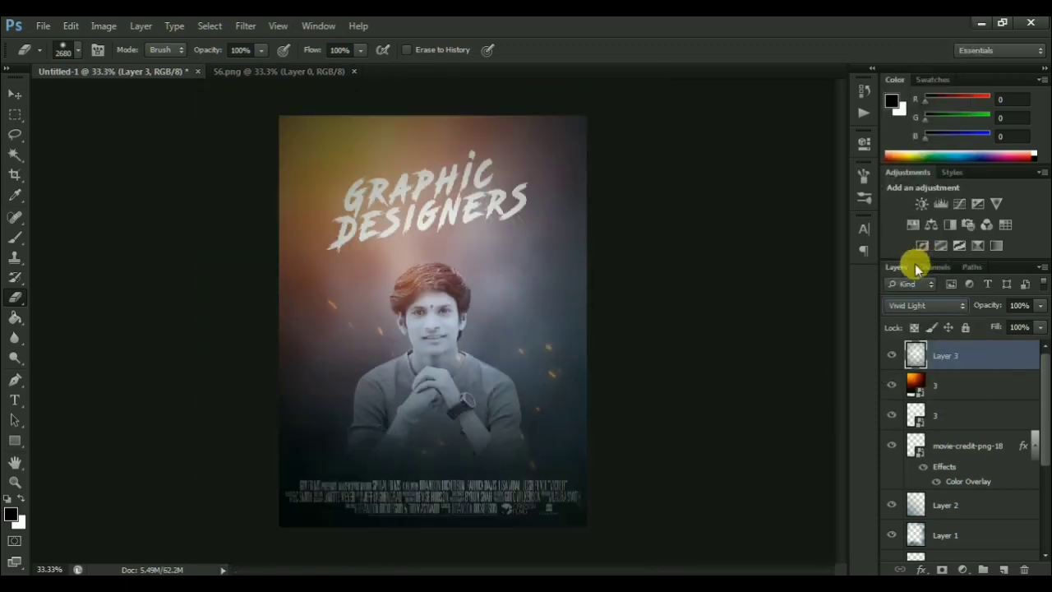
Step: Switch Layer 3 to Overlay and stretch it to about 117% by 115% beyond the poster edges
key(Up)
key(Up)
key(Up)
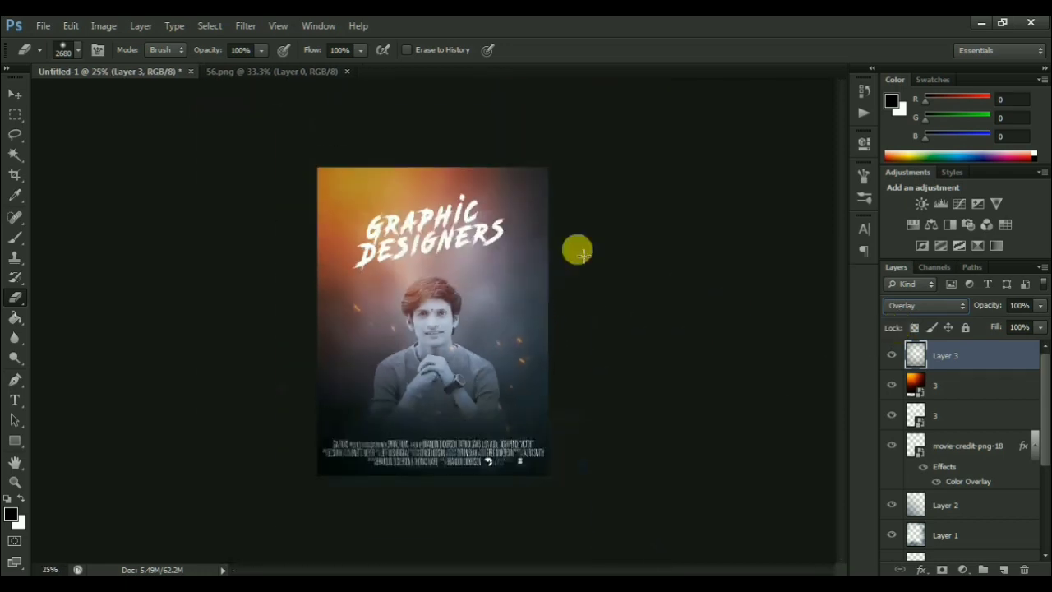
click(14, 90)
drag(549, 319, 568, 321)
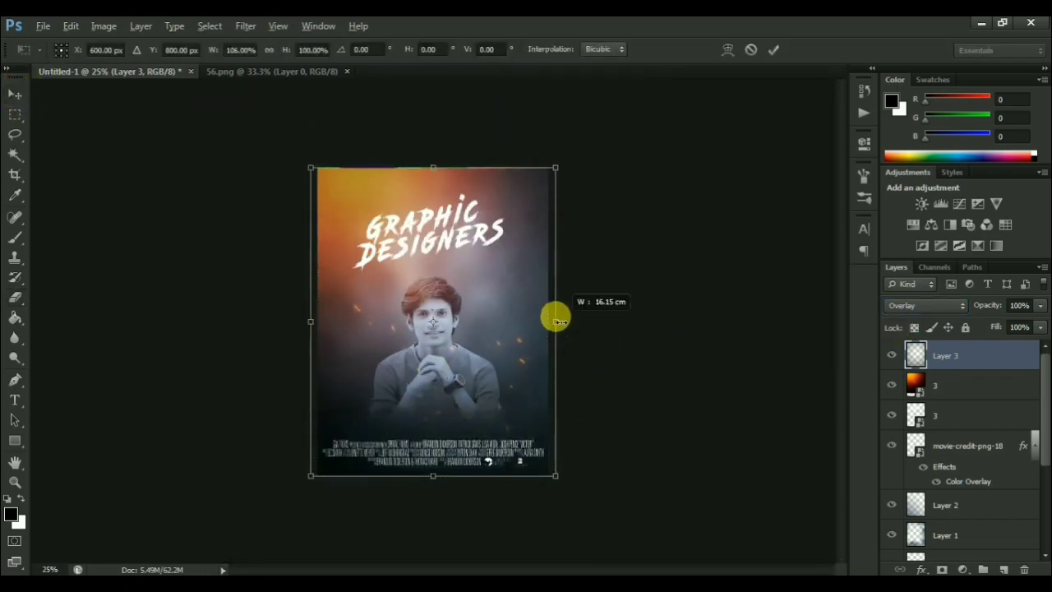
drag(431, 479, 432, 497)
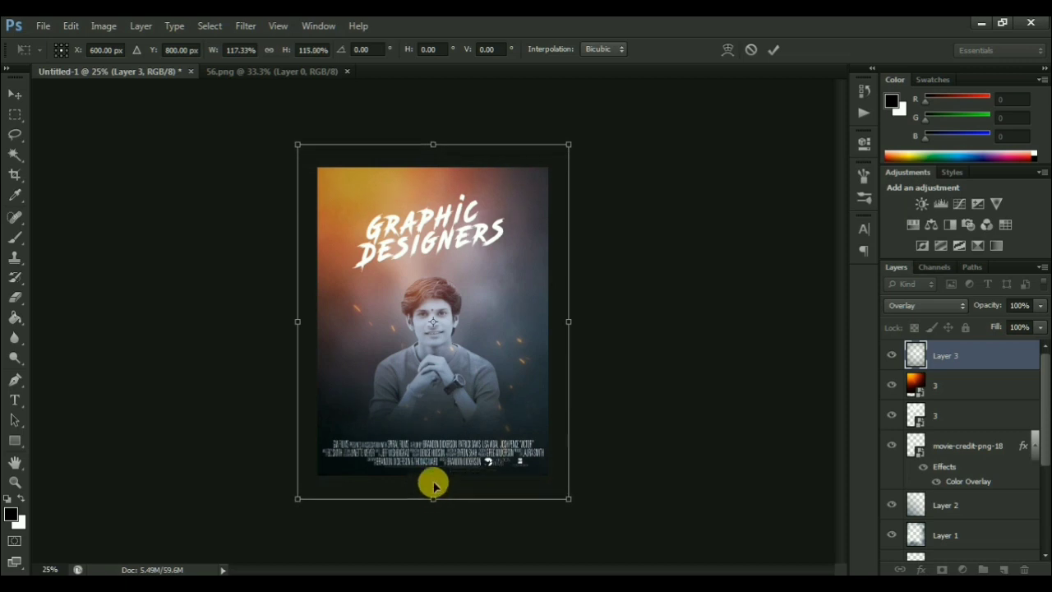
double_click(425, 411)
key(ctrl+plus)
key(ctrl+minus)
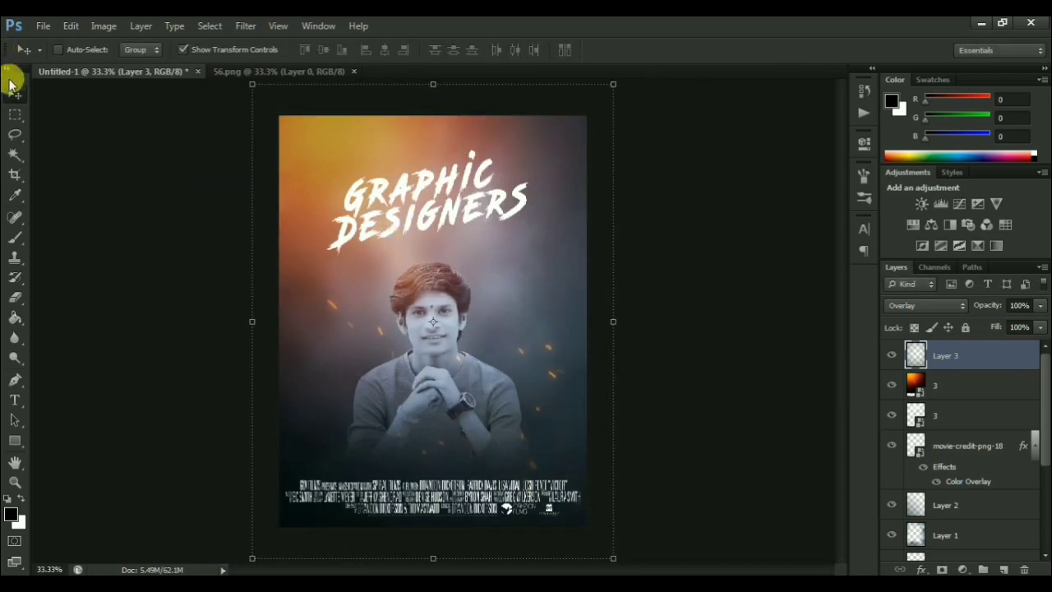
click(21, 136)
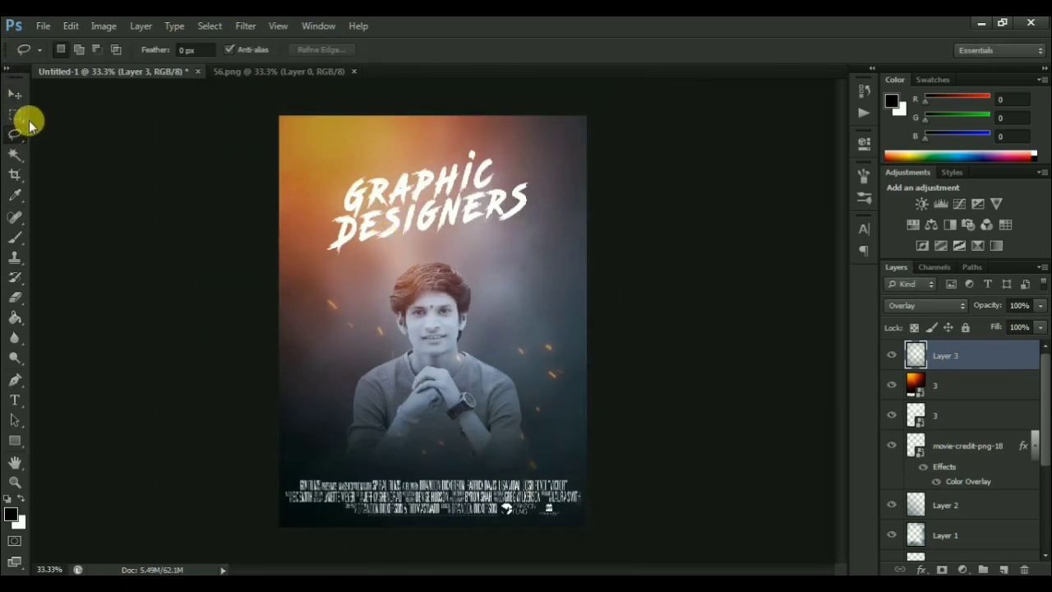
click(12, 97)
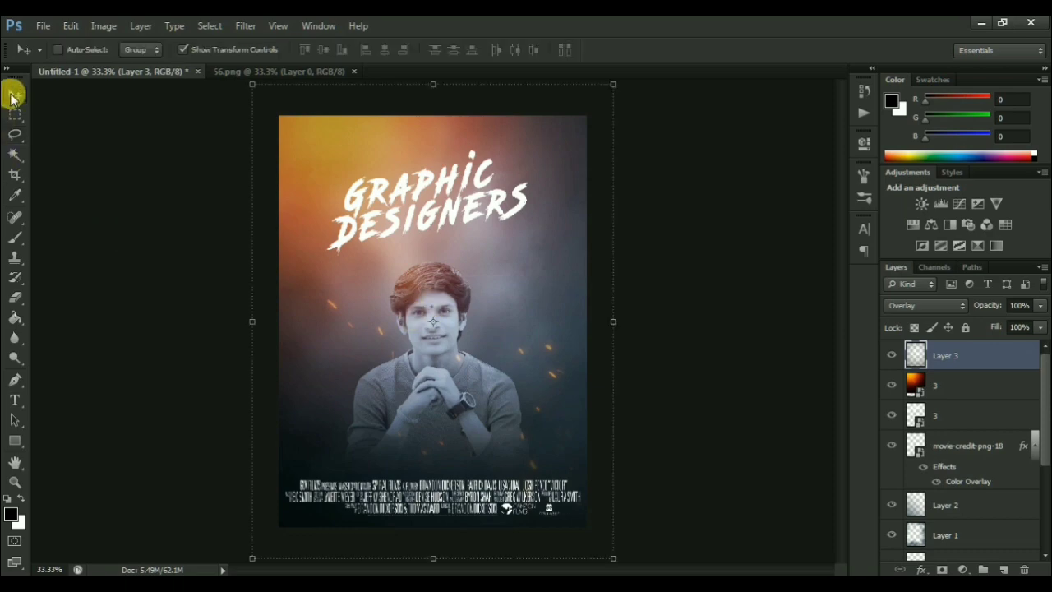